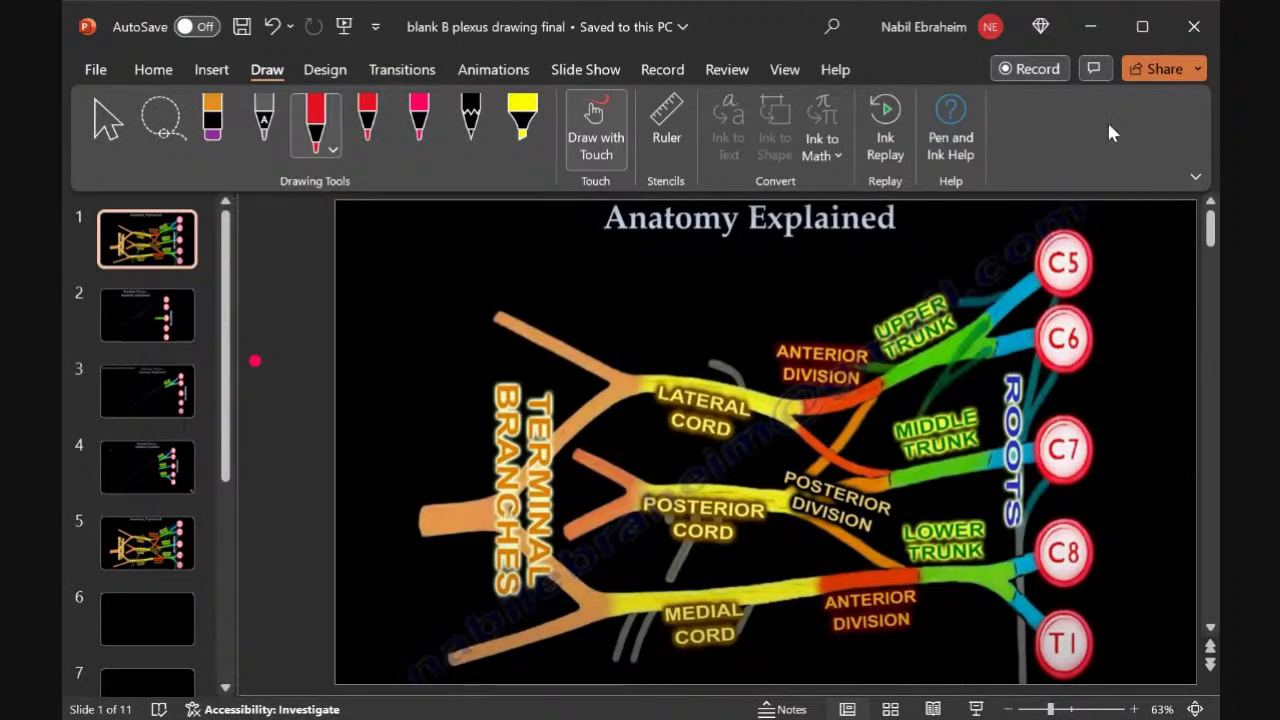
- Maximize the PowerPoint window and go to slide 2 with the C5–T1 roots and green C7 line
left_click(1143, 28)
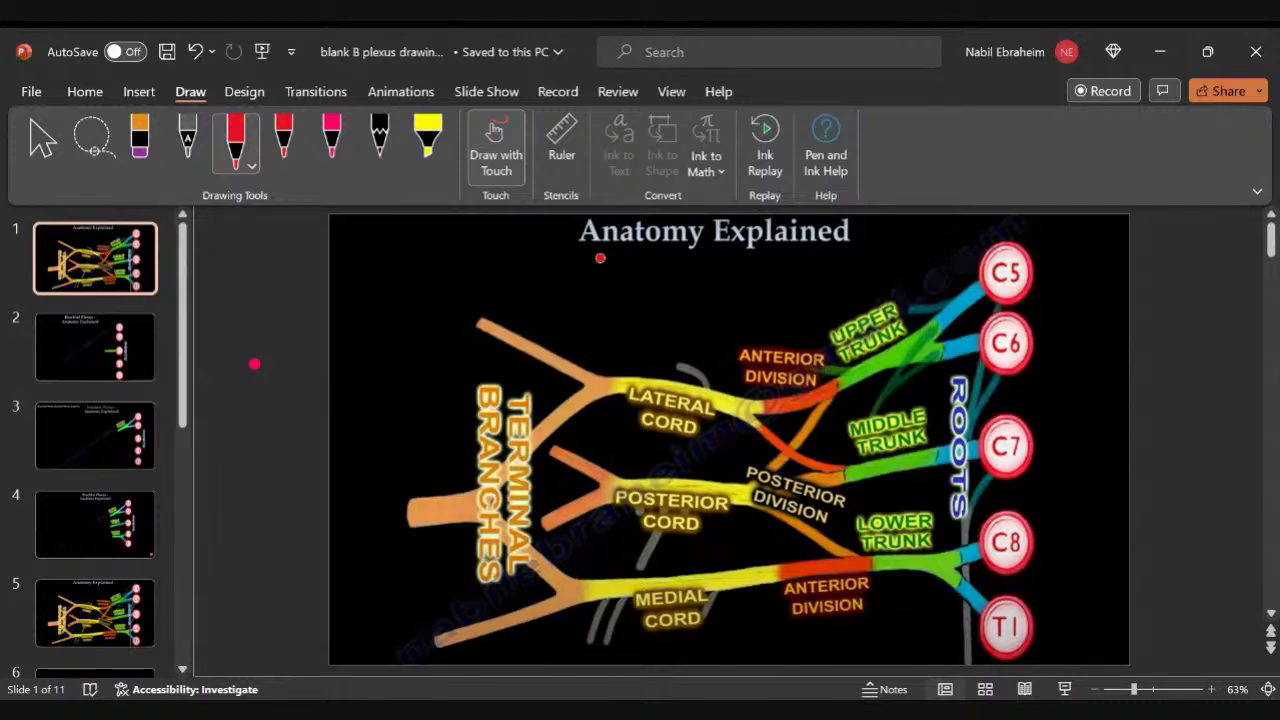
left_click(123, 346)
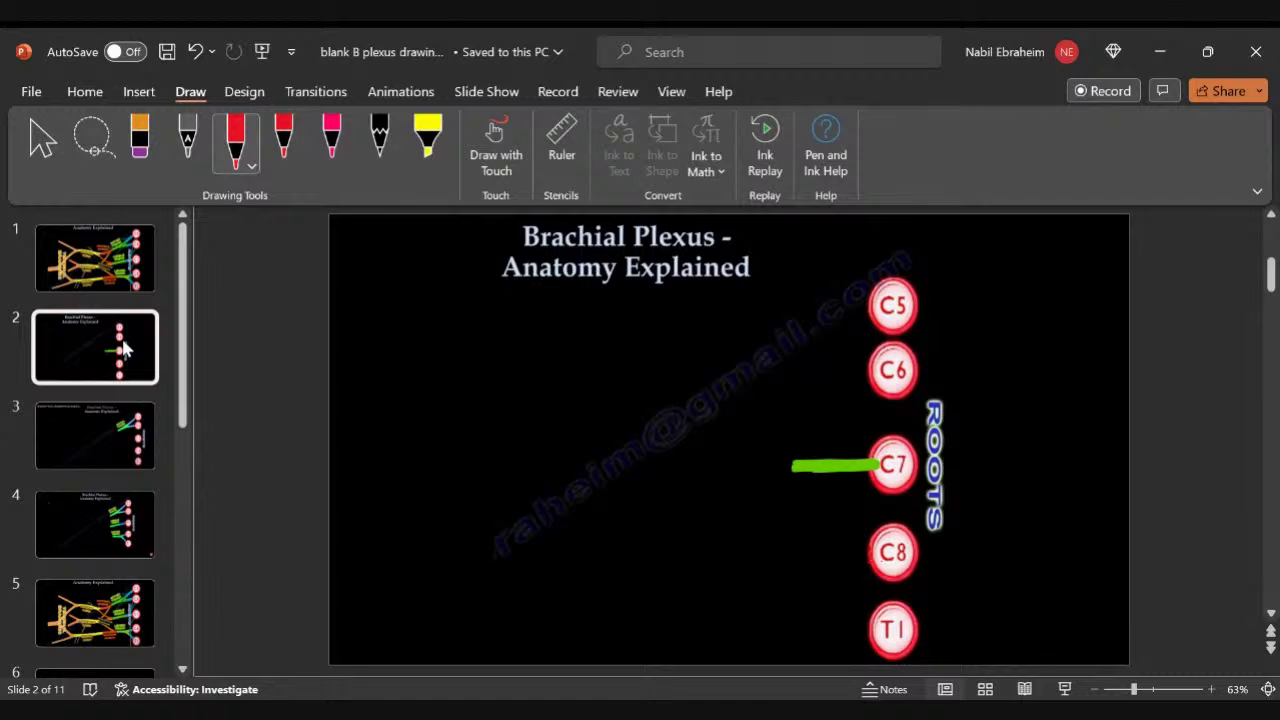
- Draw red ink branches joining C5 with C6 and C8 with T1, plus a wavy line left of C7
left_click_drag(894, 298, 779, 361)
mouse_move(880, 380)
left_mouse_down()
mouse_move(805, 352)
mouse_move(744, 351)
left_mouse_up()
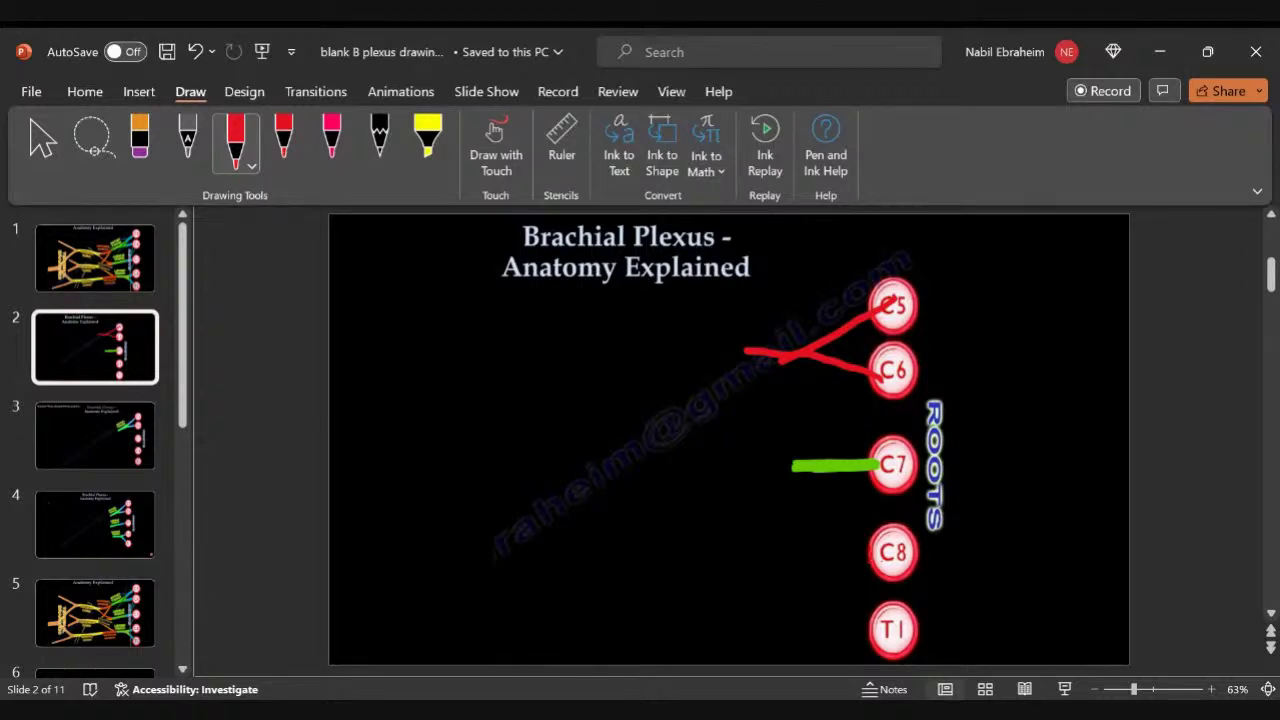
left_click_drag(880, 545, 752, 578)
mouse_move(878, 632)
left_mouse_down()
mouse_move(778, 572)
mouse_move(712, 571)
left_mouse_up()
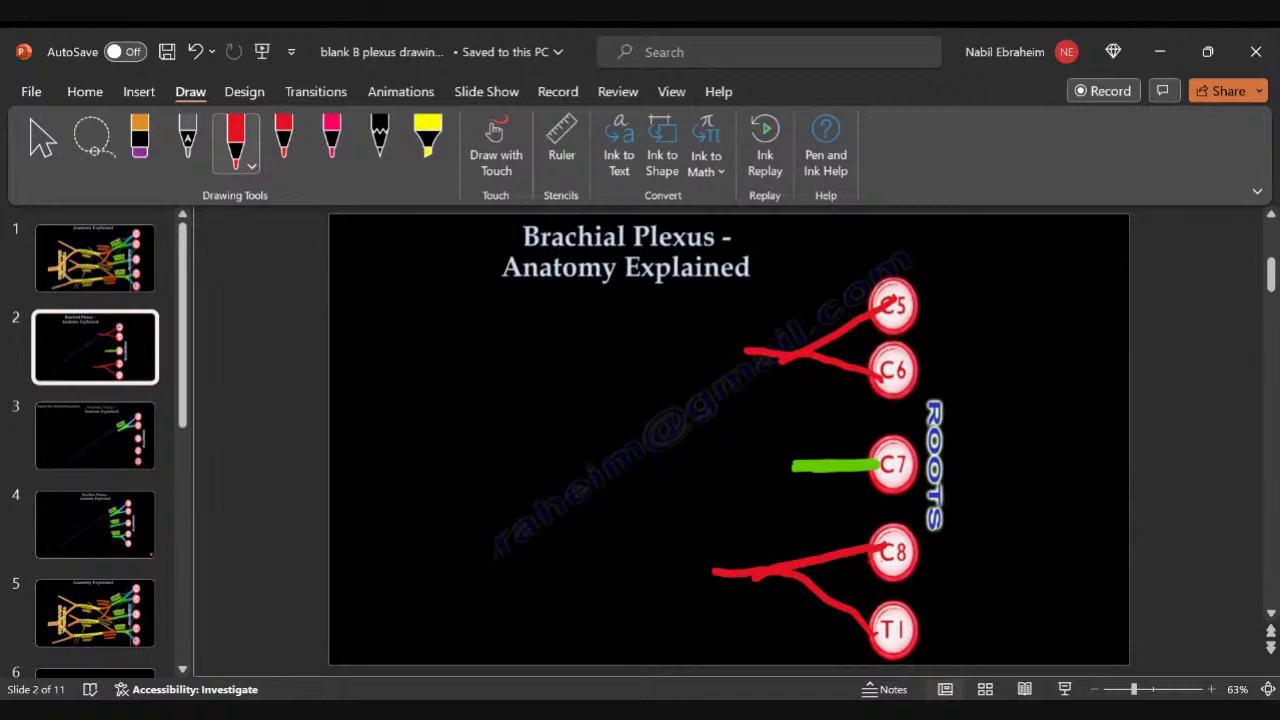
left_click_drag(715, 469, 790, 466)
- Move through slide 3 to slide 4, showing the upper, middle and lower trunks
left_click(119, 436)
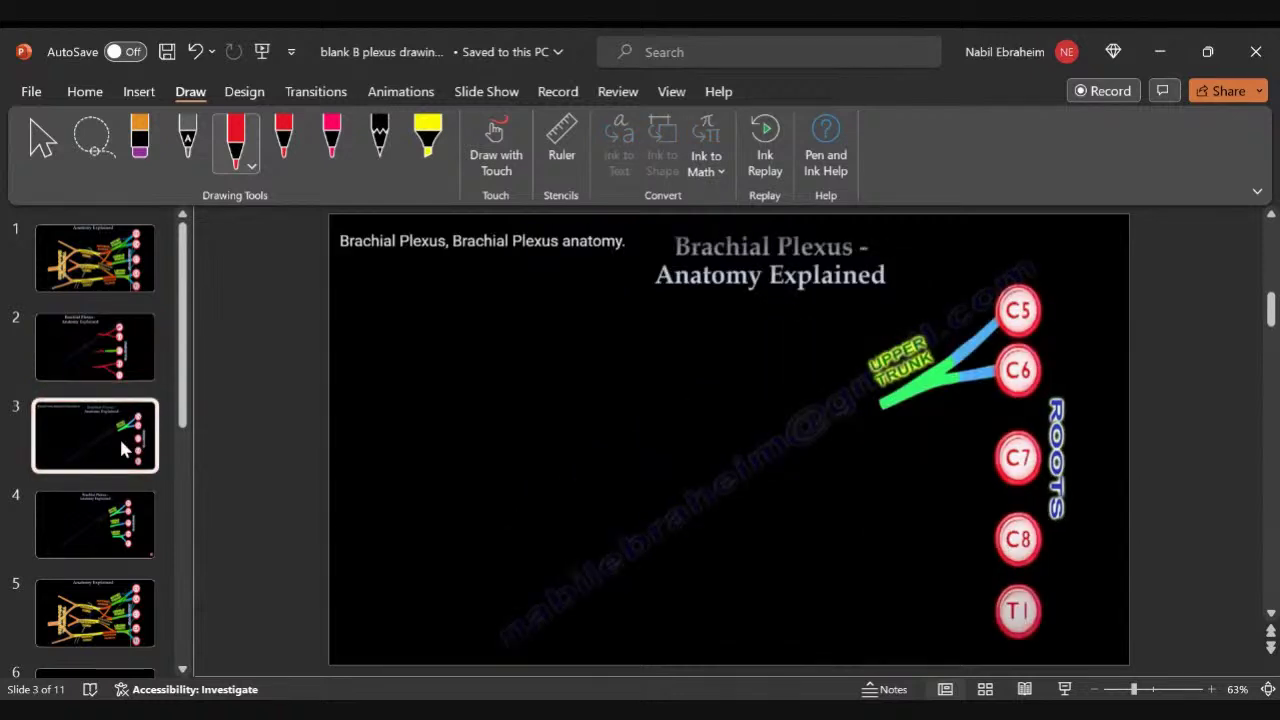
left_click(109, 515)
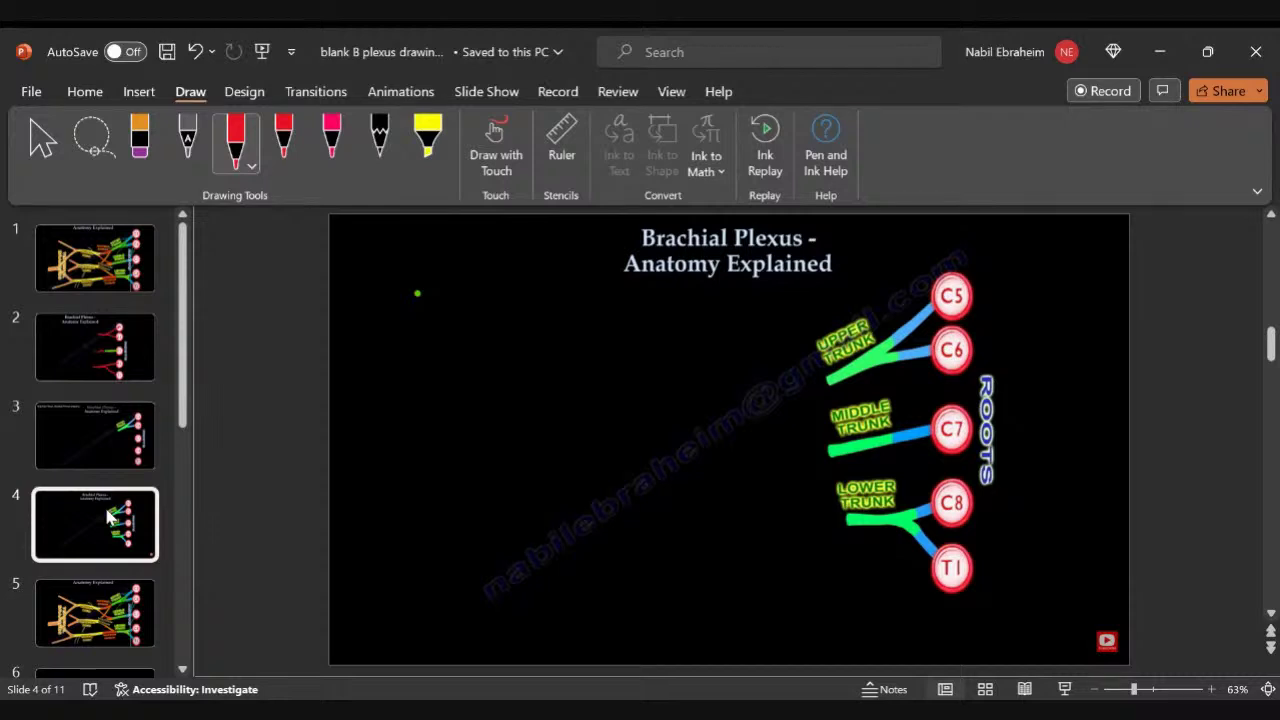
- Switch the ink to yellow-orange and draw trunk cords merging into a forked nerve with short branches
left_click(236, 140)
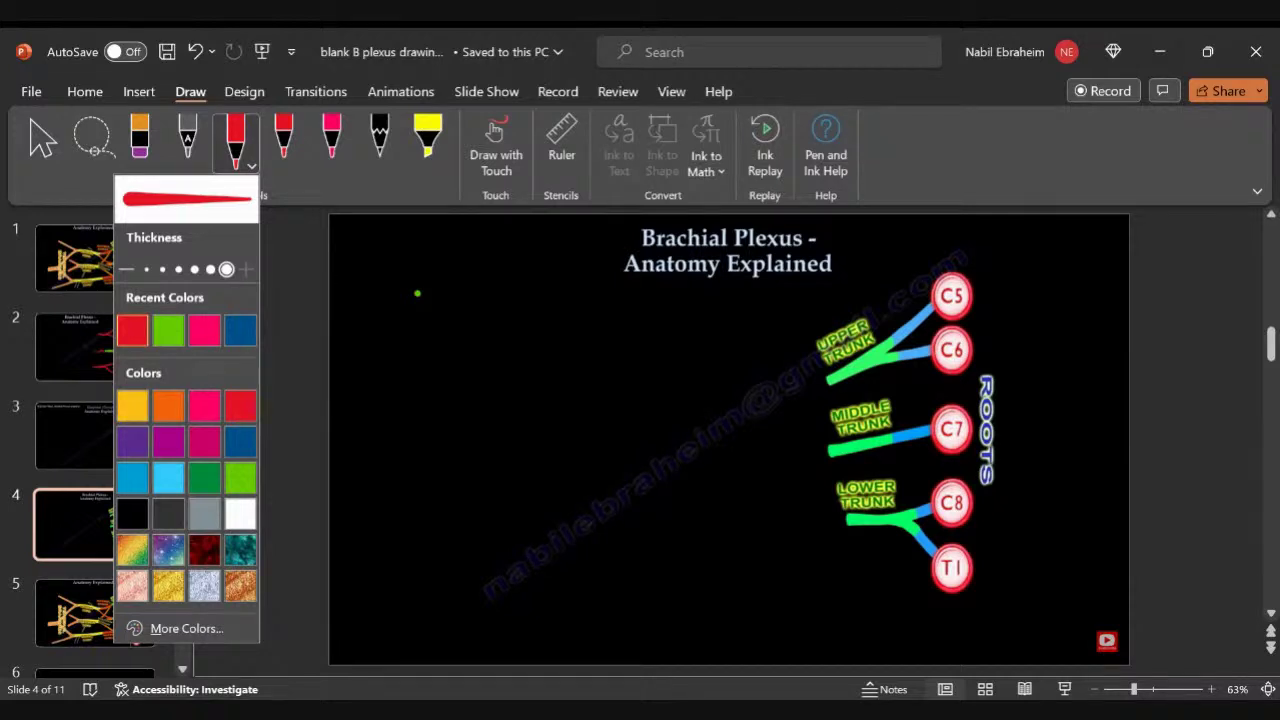
left_click(132, 405)
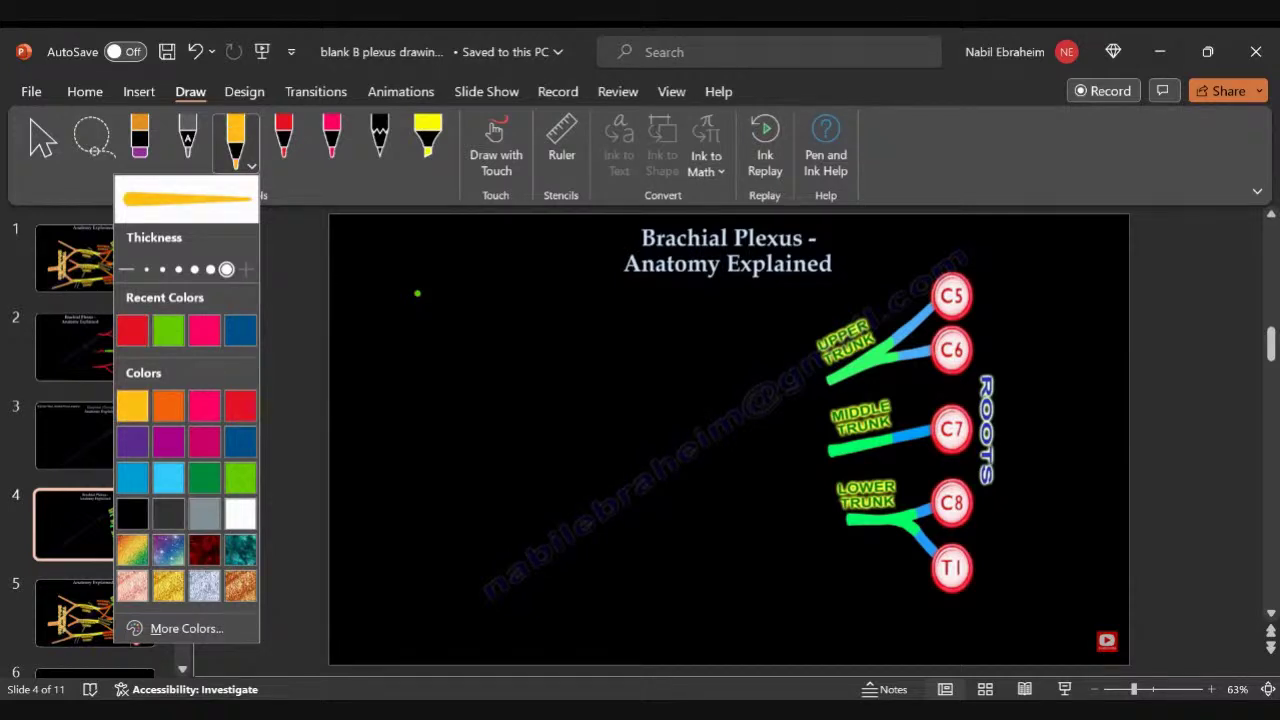
left_click_drag(831, 374, 686, 461)
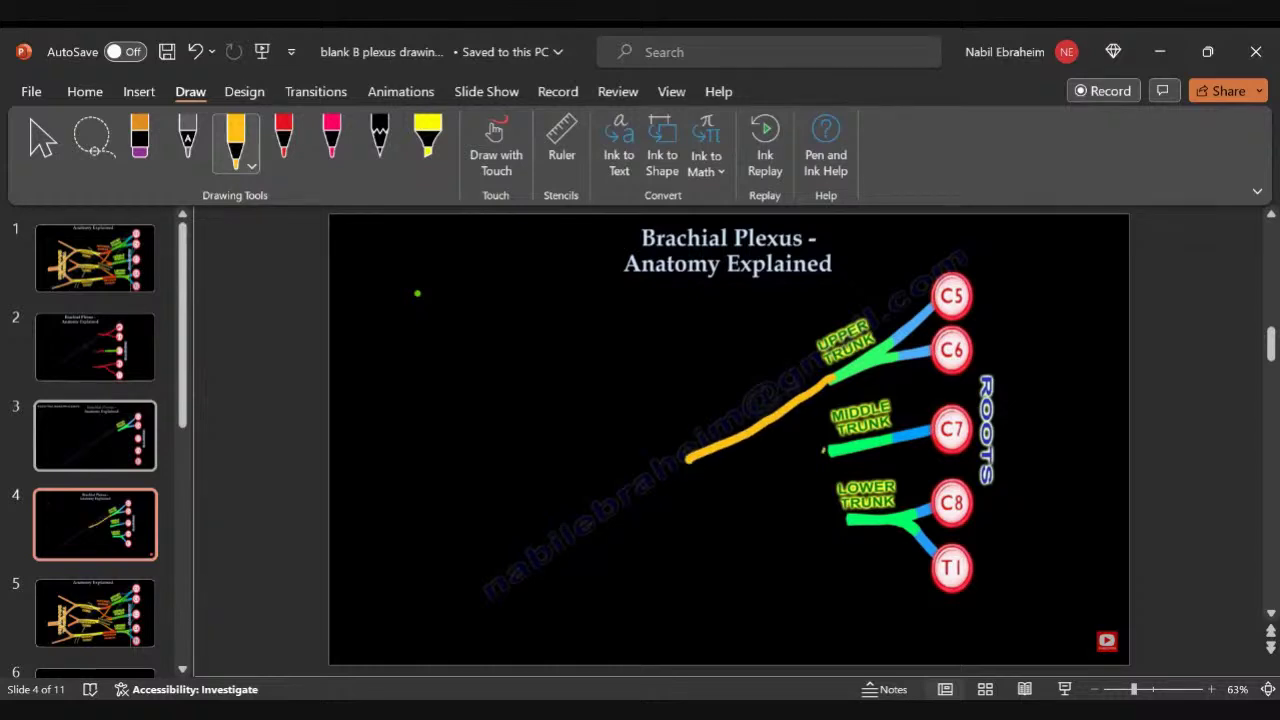
left_click_drag(824, 450, 660, 467)
mouse_move(845, 519)
left_mouse_down()
mouse_move(695, 467)
mouse_move(470, 474)
mouse_move(458, 421)
mouse_move(472, 407)
left_mouse_up()
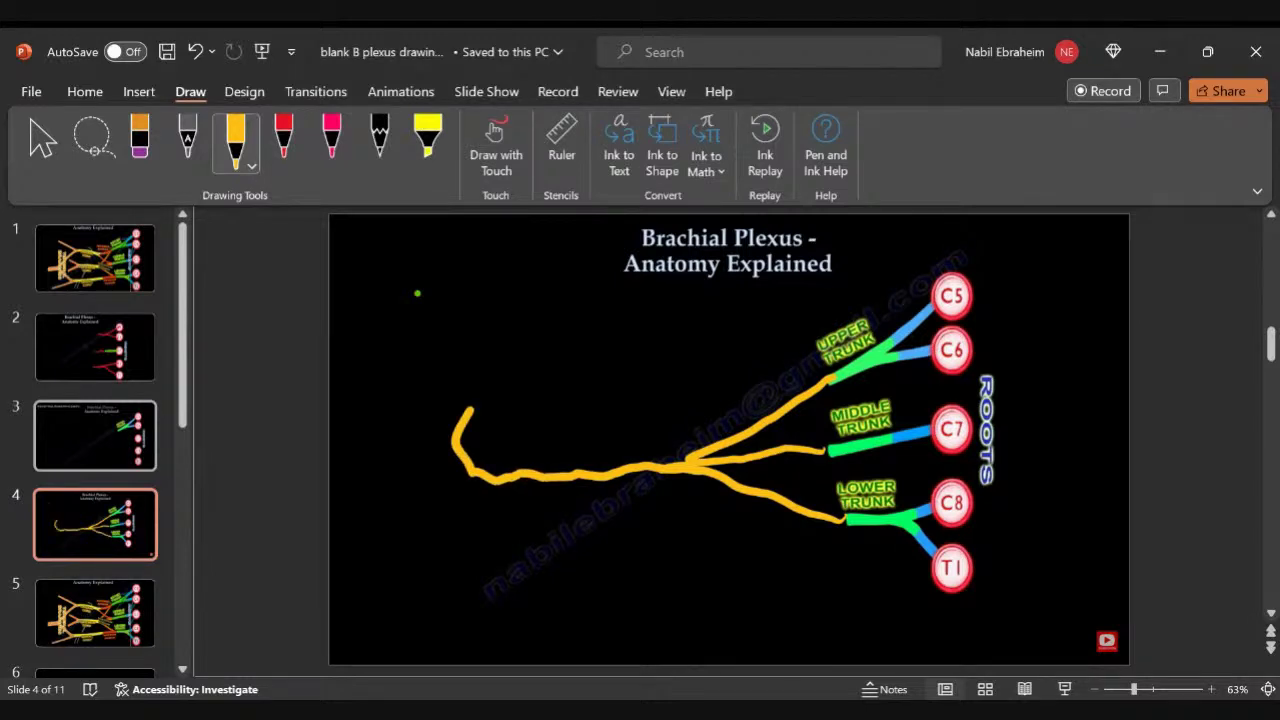
left_click_drag(467, 466, 448, 542)
mouse_move(614, 478)
left_mouse_down()
mouse_move(615, 514)
mouse_move(561, 512)
left_mouse_up()
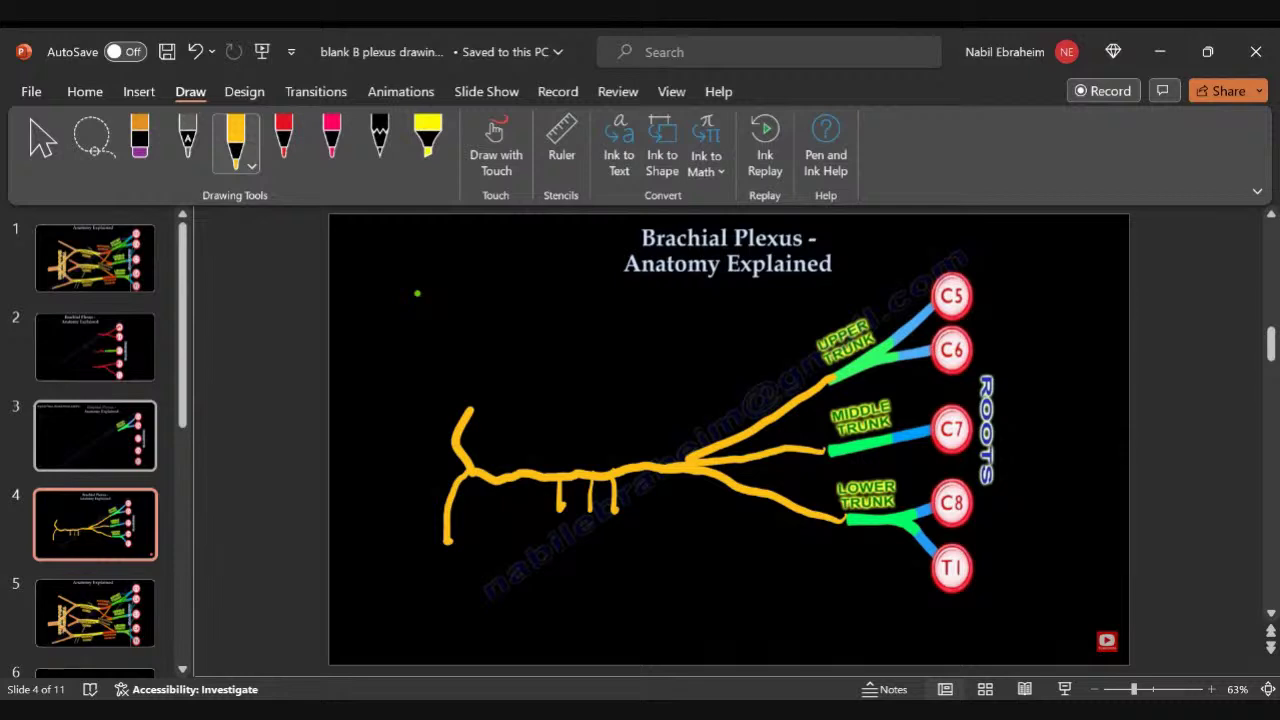
- Add a short yellow stroke off the upper trunk, then switch the ink to purple
left_click(236, 145)
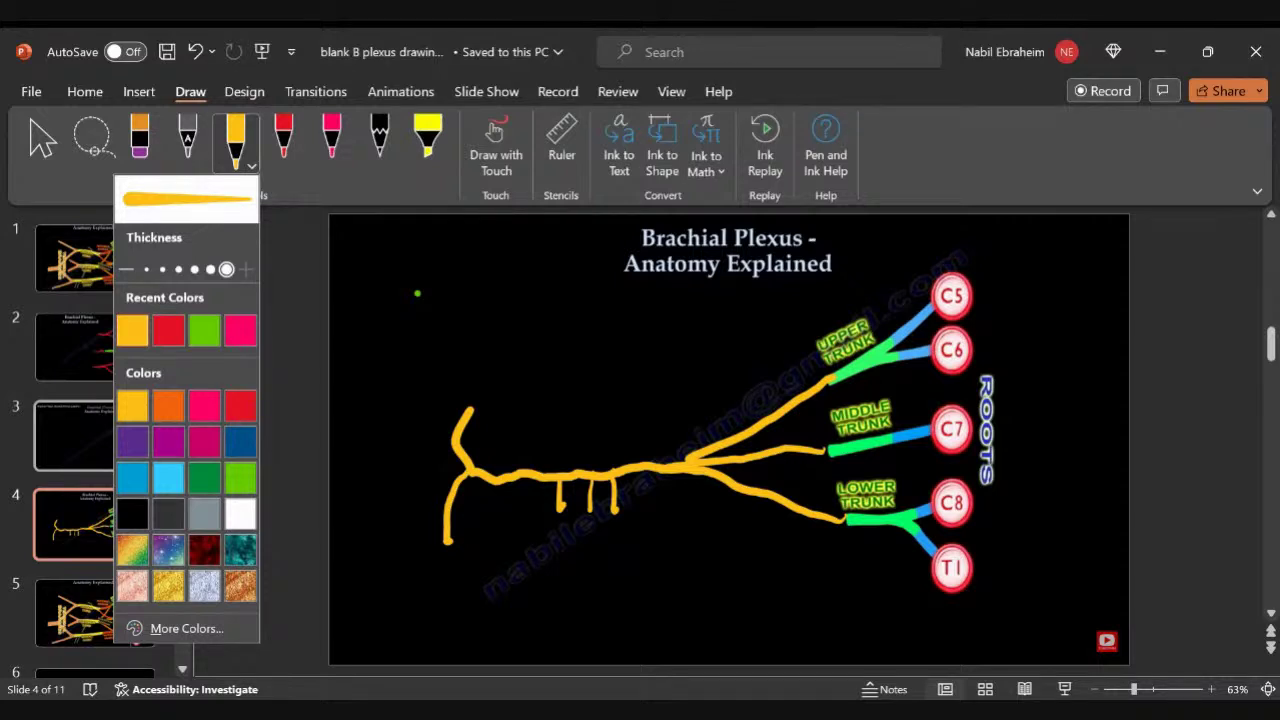
key("Escape")
left_click_drag(838, 370, 788, 384)
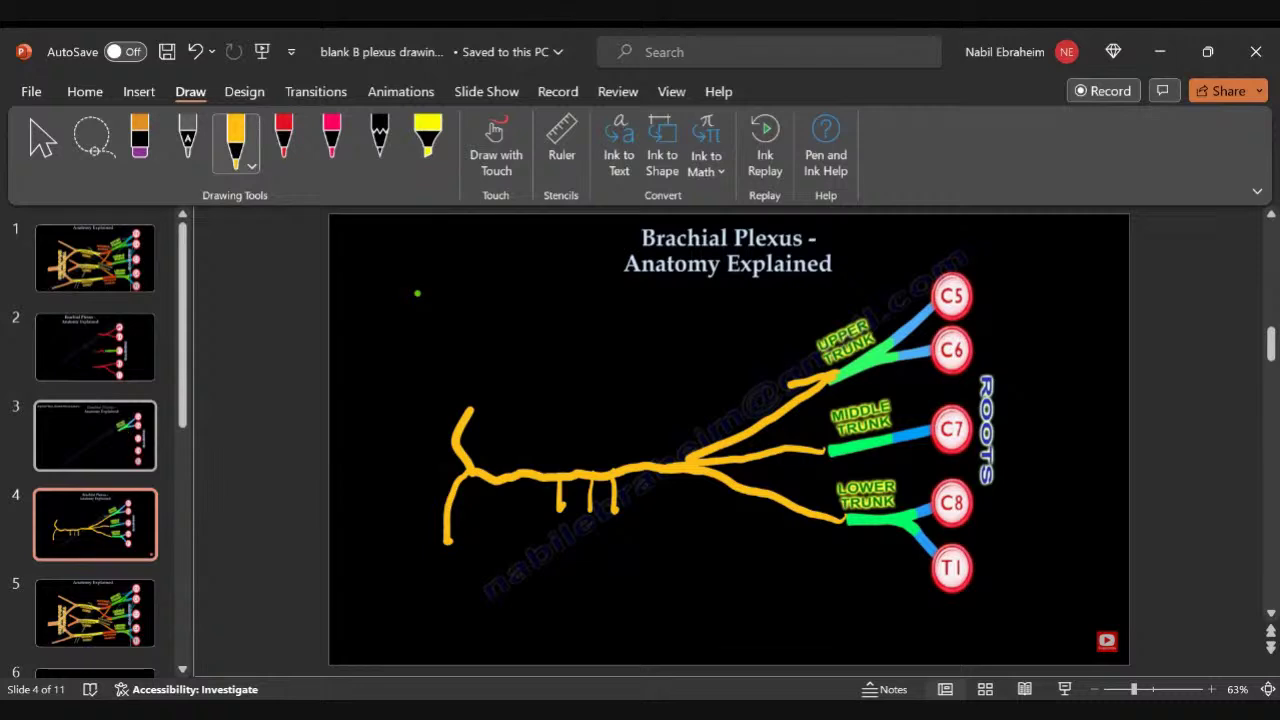
left_click(236, 140)
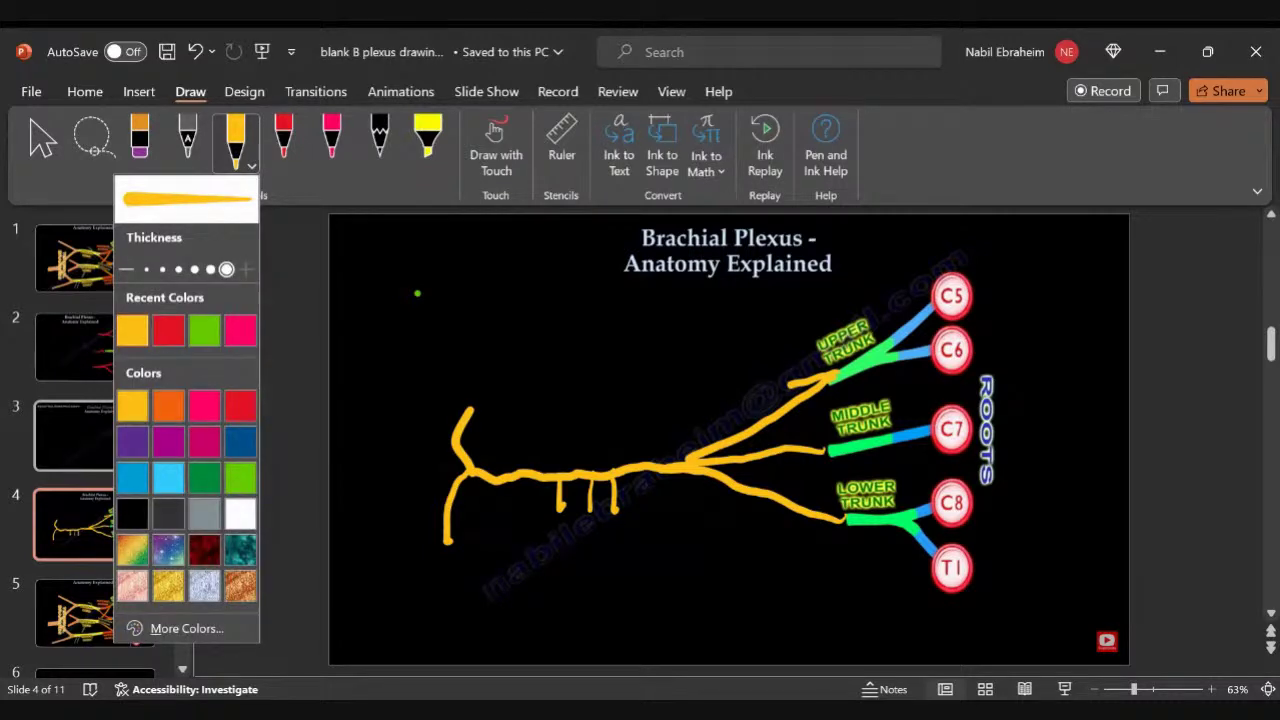
left_click(132, 441)
key("Escape")
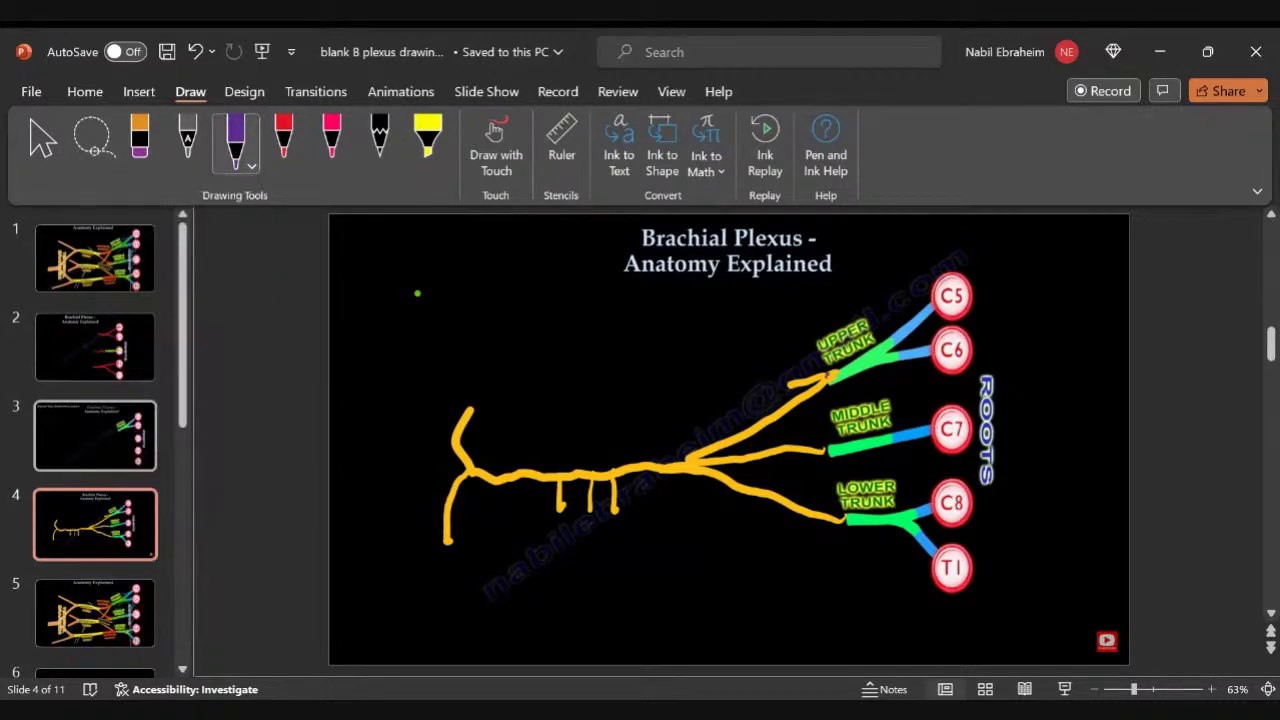
- Draw purple cords from the upper and middle trunks with a down-left branch and an arrow-tipped rising branch
mouse_move(830, 376)
left_mouse_down()
mouse_move(652, 376)
mouse_move(772, 392)
mouse_move(830, 374)
left_mouse_up()
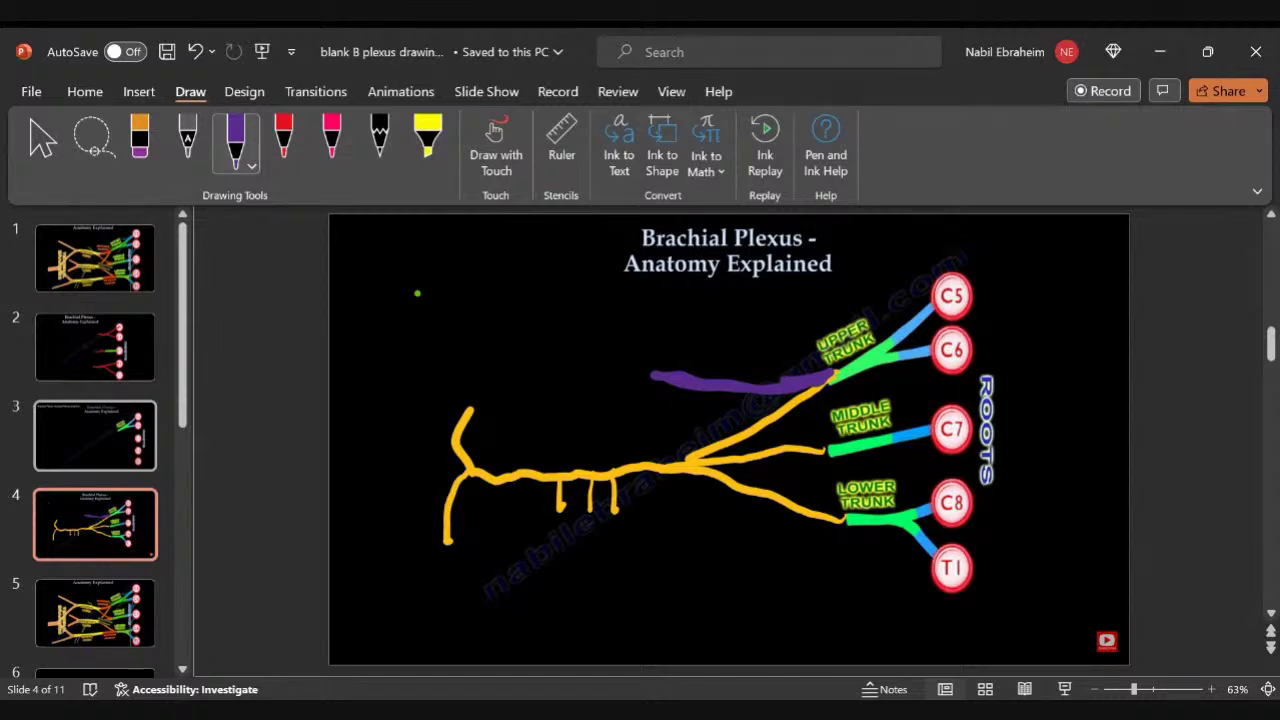
mouse_move(826, 452)
left_mouse_down()
mouse_move(714, 391)
mouse_move(562, 341)
left_mouse_up()
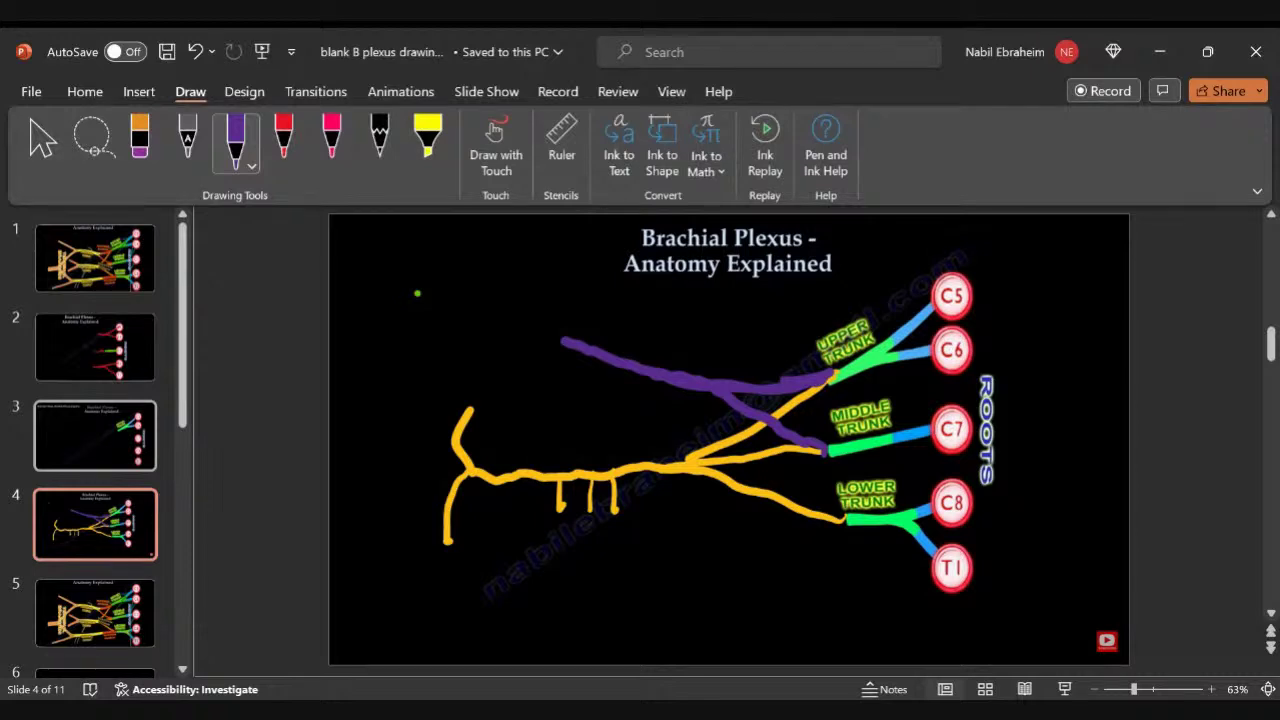
mouse_move(562, 341)
left_mouse_down()
mouse_move(522, 322)
mouse_move(548, 318)
mouse_move(550, 332)
mouse_move(575, 337)
left_mouse_up()
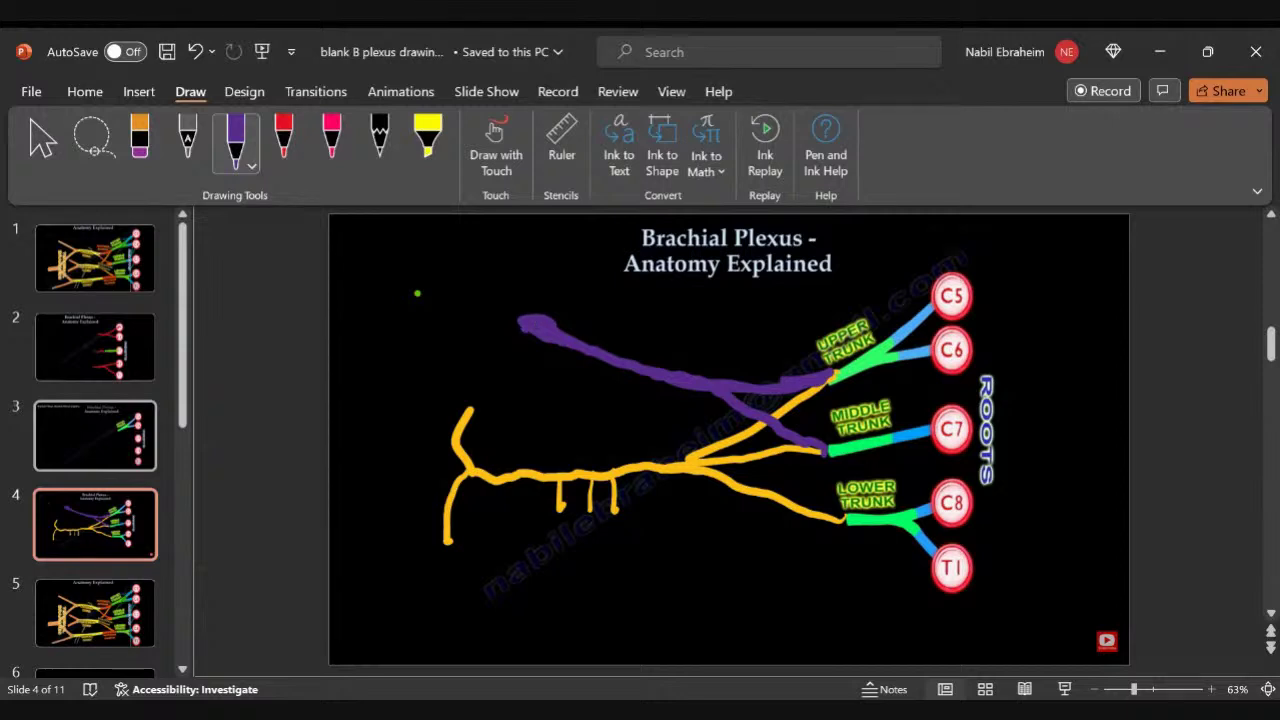
mouse_move(522, 322)
left_mouse_down()
mouse_move(482, 314)
mouse_move(448, 272)
mouse_move(447, 232)
left_mouse_up()
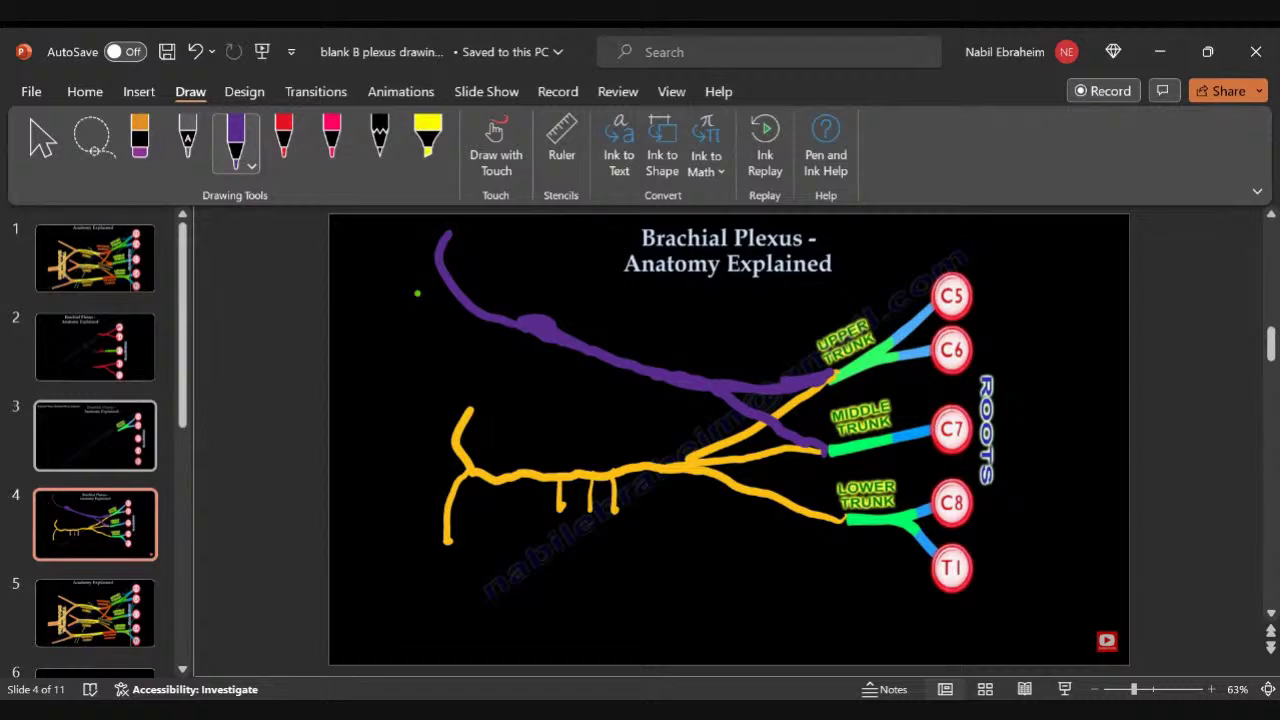
left_click_drag(444, 286, 385, 386)
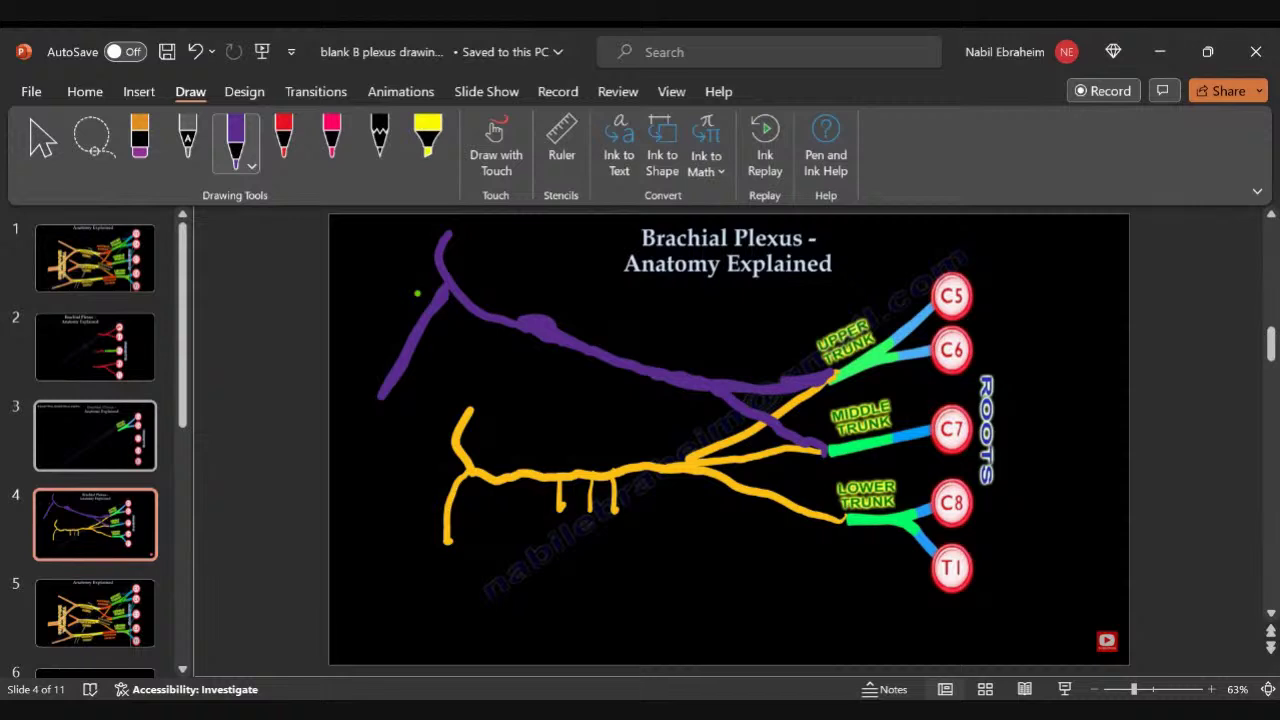
left_click_drag(558, 245, 544, 315)
mouse_move(558, 244)
left_mouse_down()
mouse_move(541, 262)
mouse_move(565, 252)
mouse_move(572, 266)
left_mouse_up()
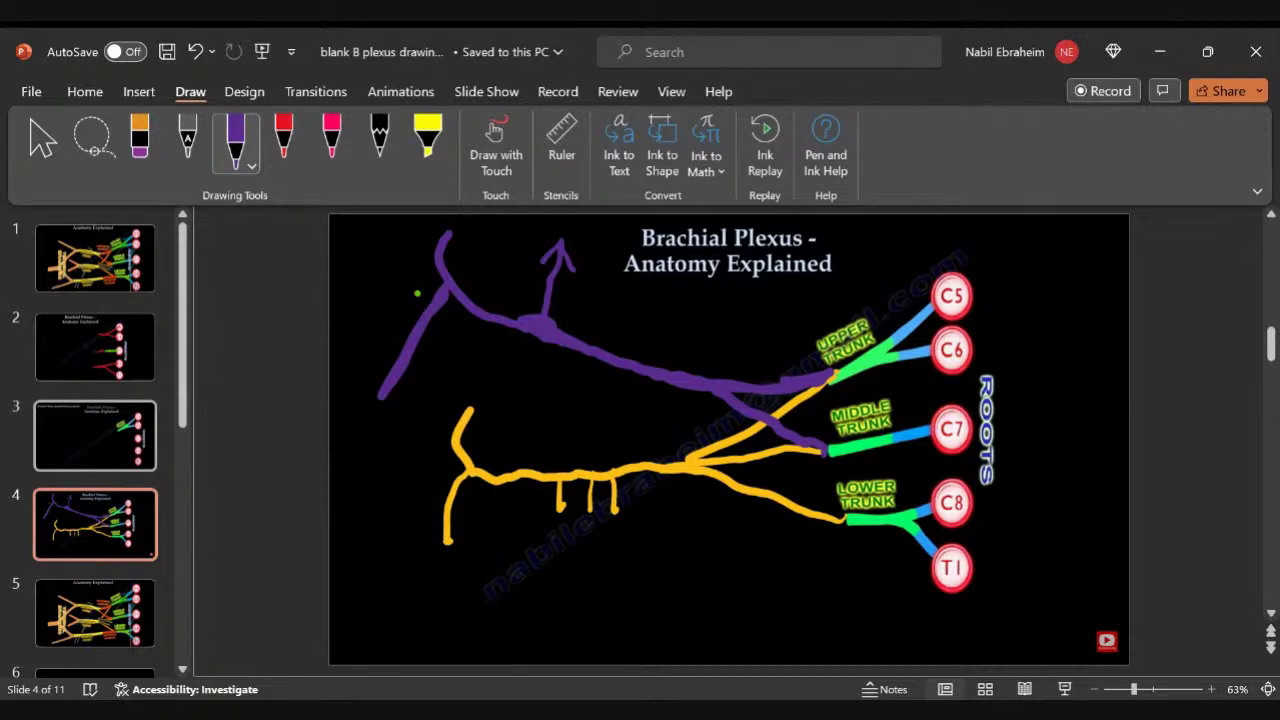
- Switch the ink to green and draw a long cord leftward from the lower trunk along the bottom
left_click(236, 140)
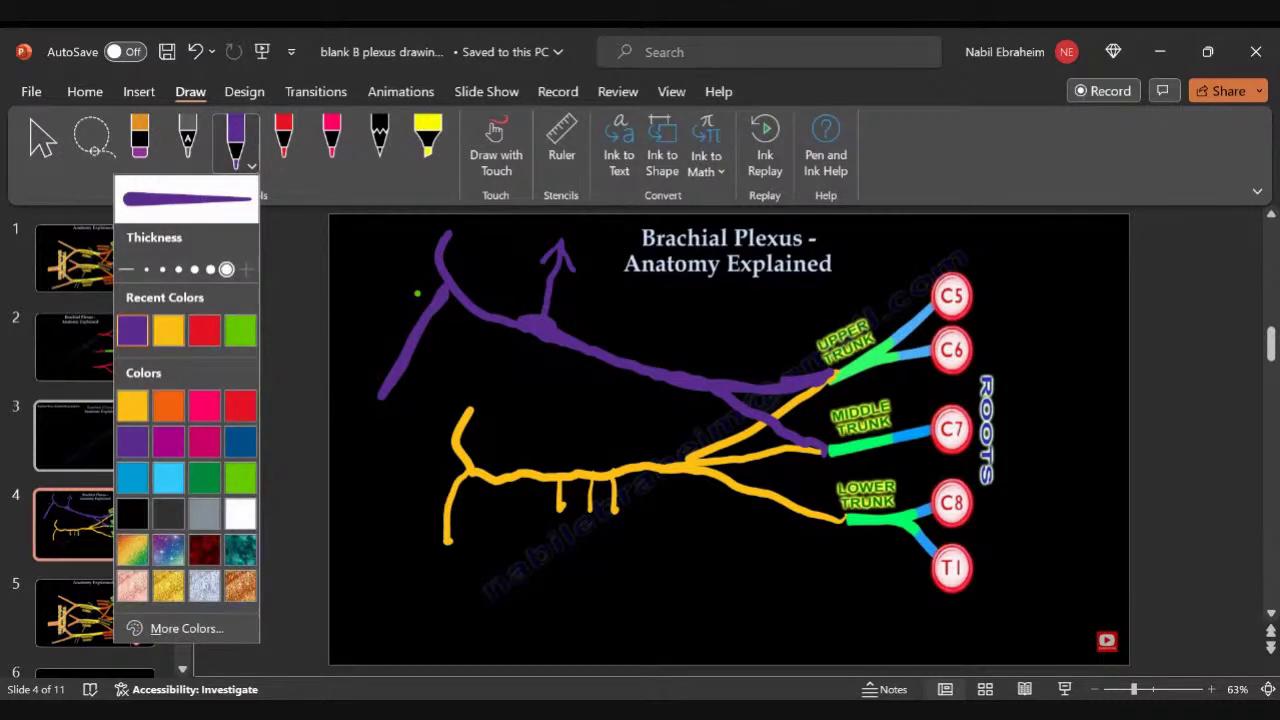
left_click(240, 477)
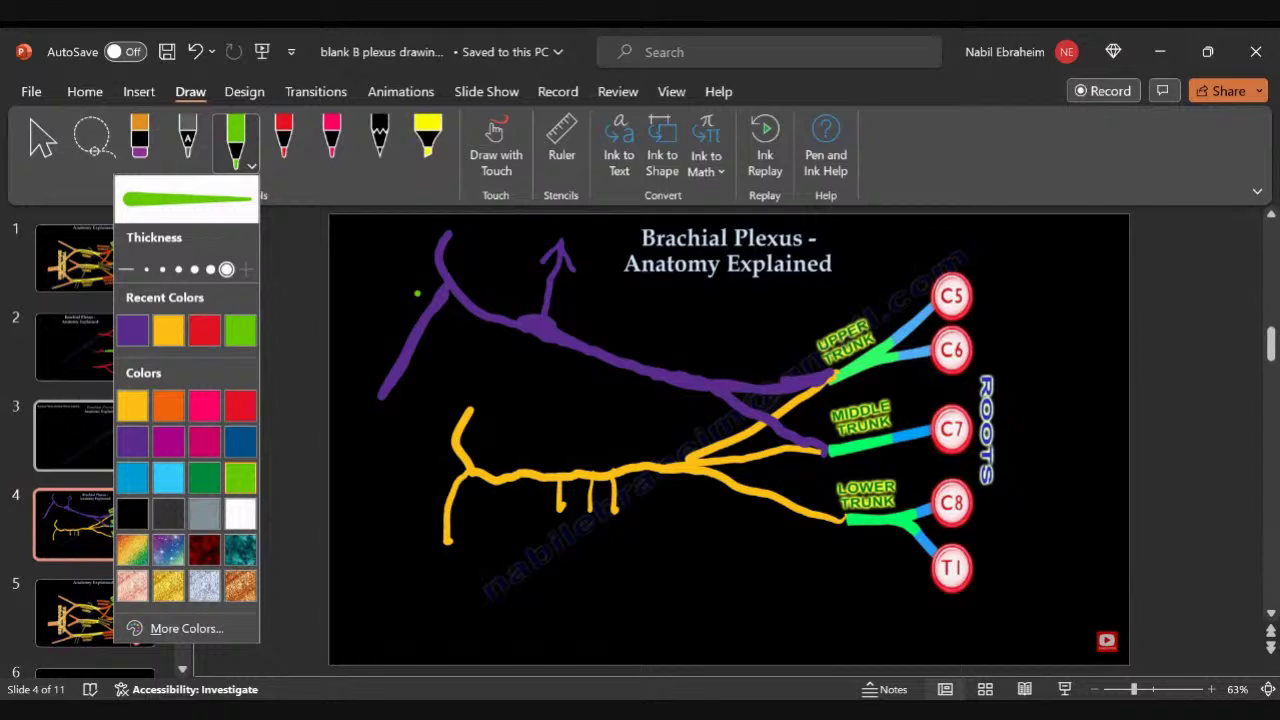
left_click(417, 293)
left_click_drag(840, 521, 718, 546)
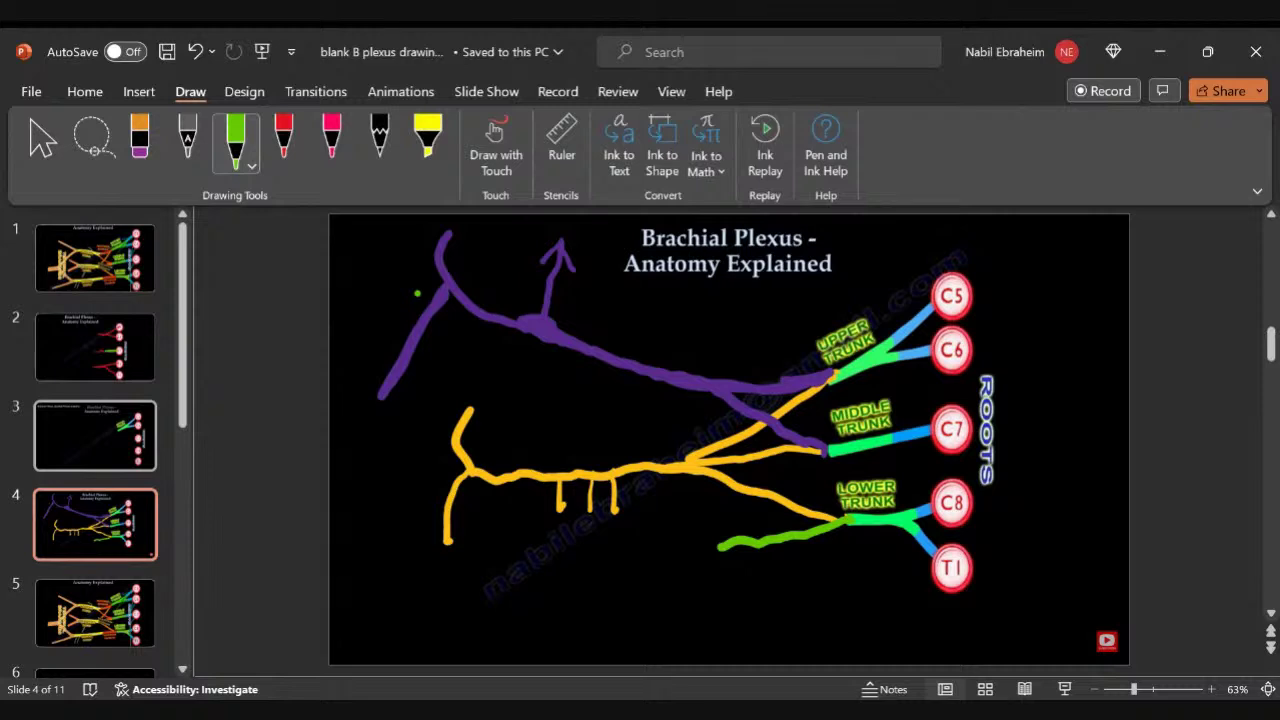
left_click_drag(720, 546, 449, 588)
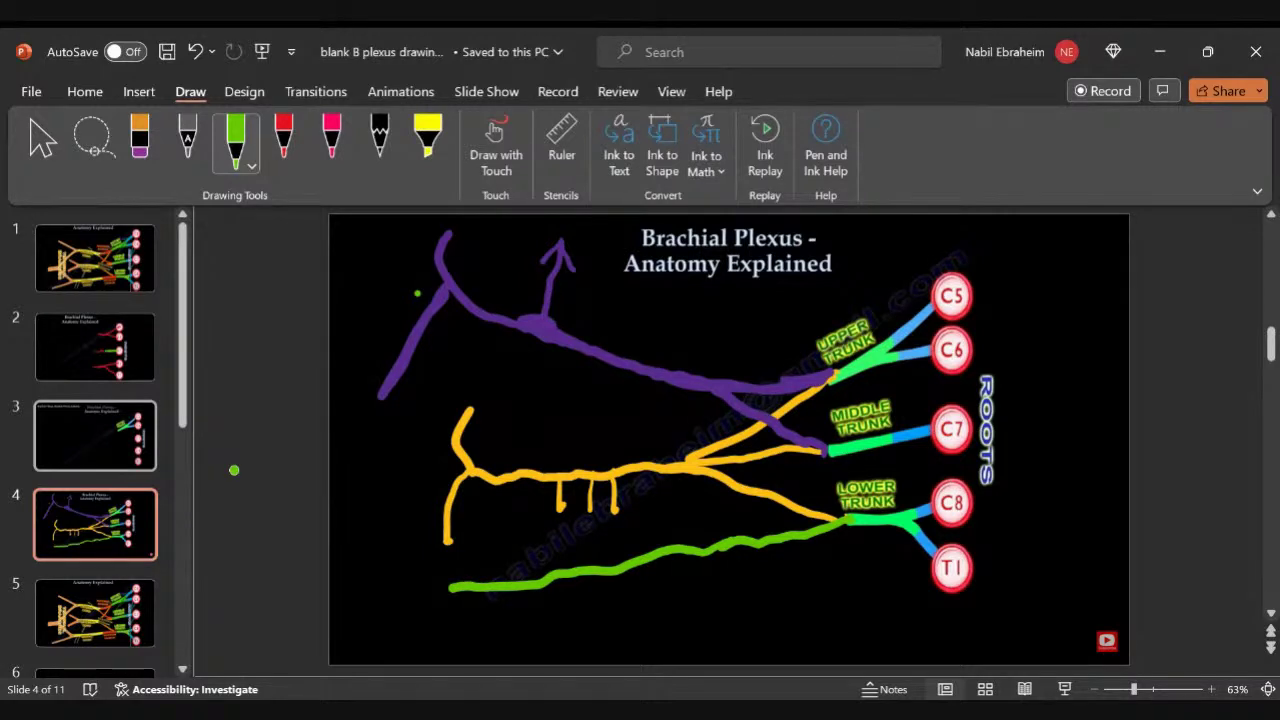
- Add short green ticks under the lower cord, extend it lower-left, and draw a branch rising left
left_click_drag(541, 588, 546, 620)
mouse_move(518, 591)
left_mouse_down()
mouse_move(518, 622)
mouse_move(492, 610)
mouse_move(492, 621)
left_mouse_up()
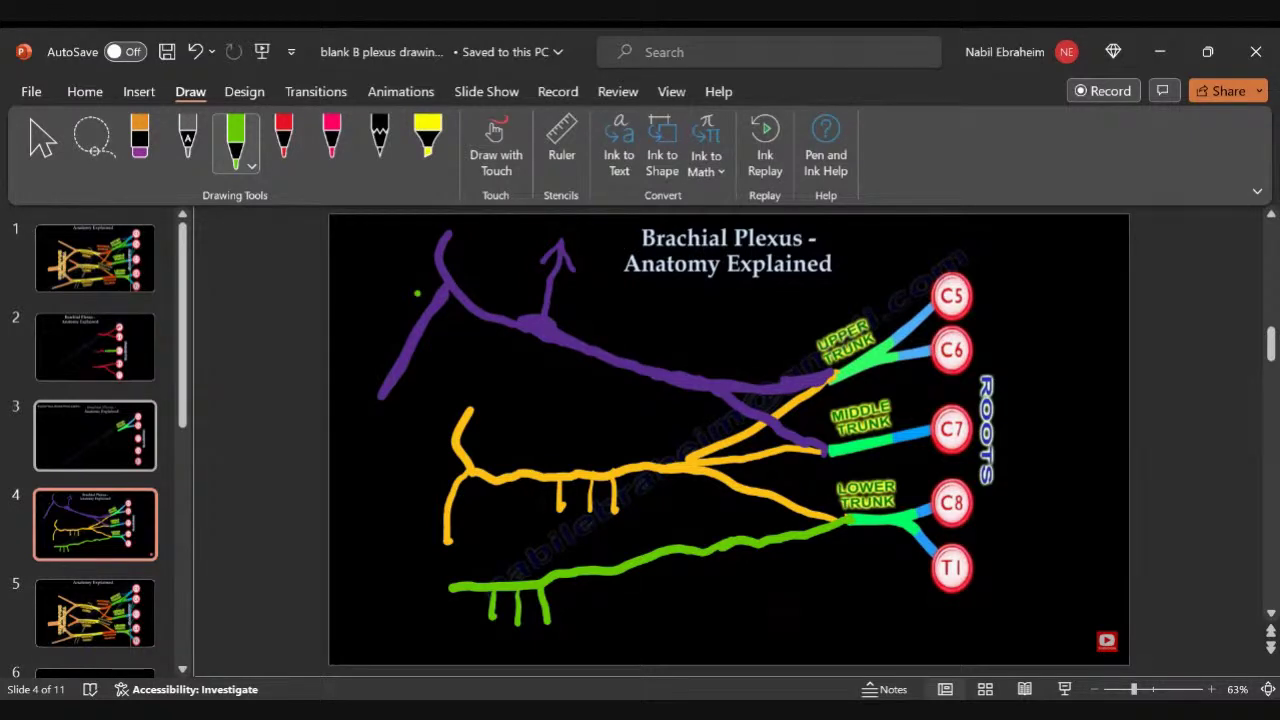
left_click_drag(460, 579, 366, 628)
left_click_drag(440, 580, 366, 418)
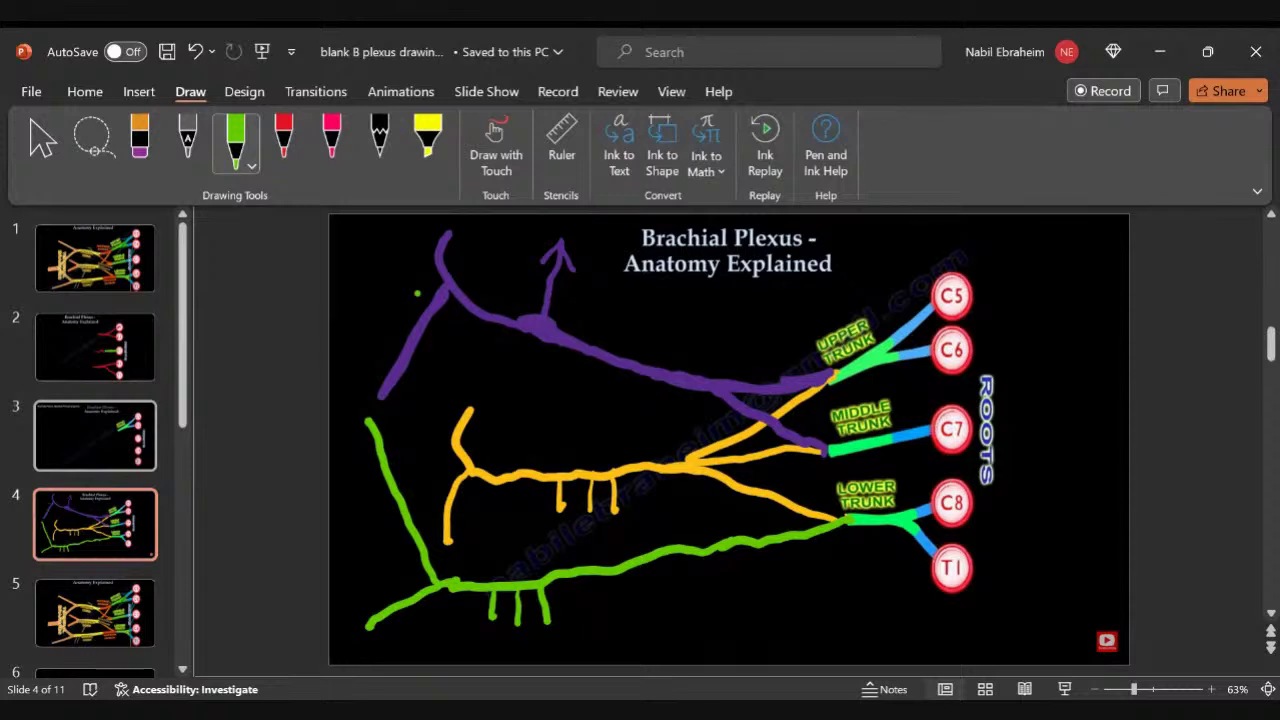
- Switch to orange ink, mark the purple–green junction, and draw a line from C5 to the lower trunk
left_click(236, 145)
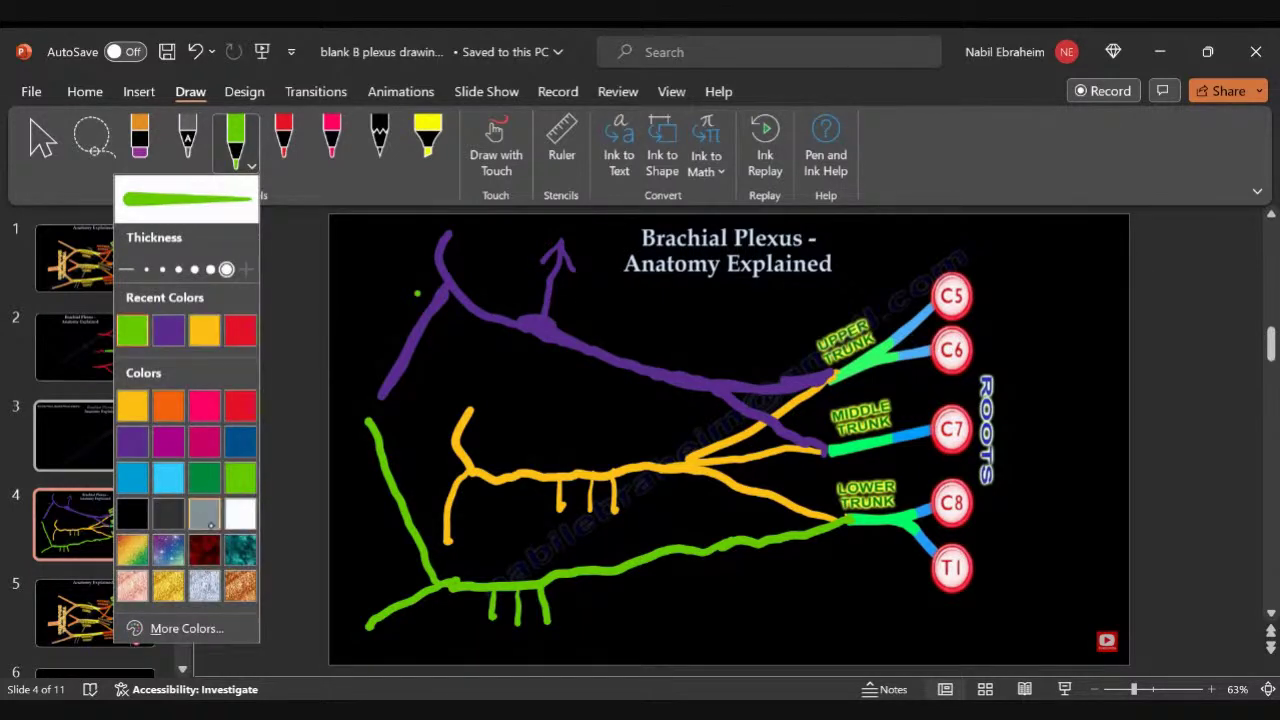
left_click(168, 405)
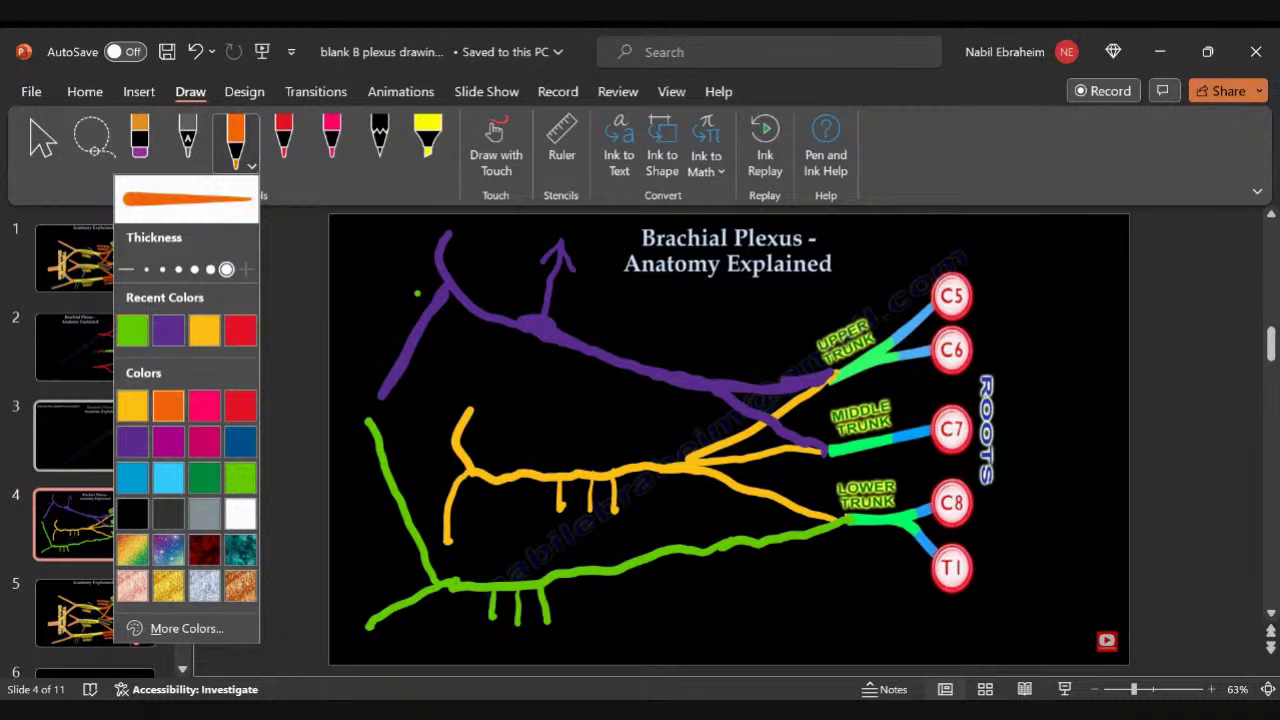
mouse_move(335, 416)
left_mouse_down()
mouse_move(372, 414)
mouse_move(334, 400)
mouse_move(385, 401)
mouse_move(330, 410)
left_mouse_up()
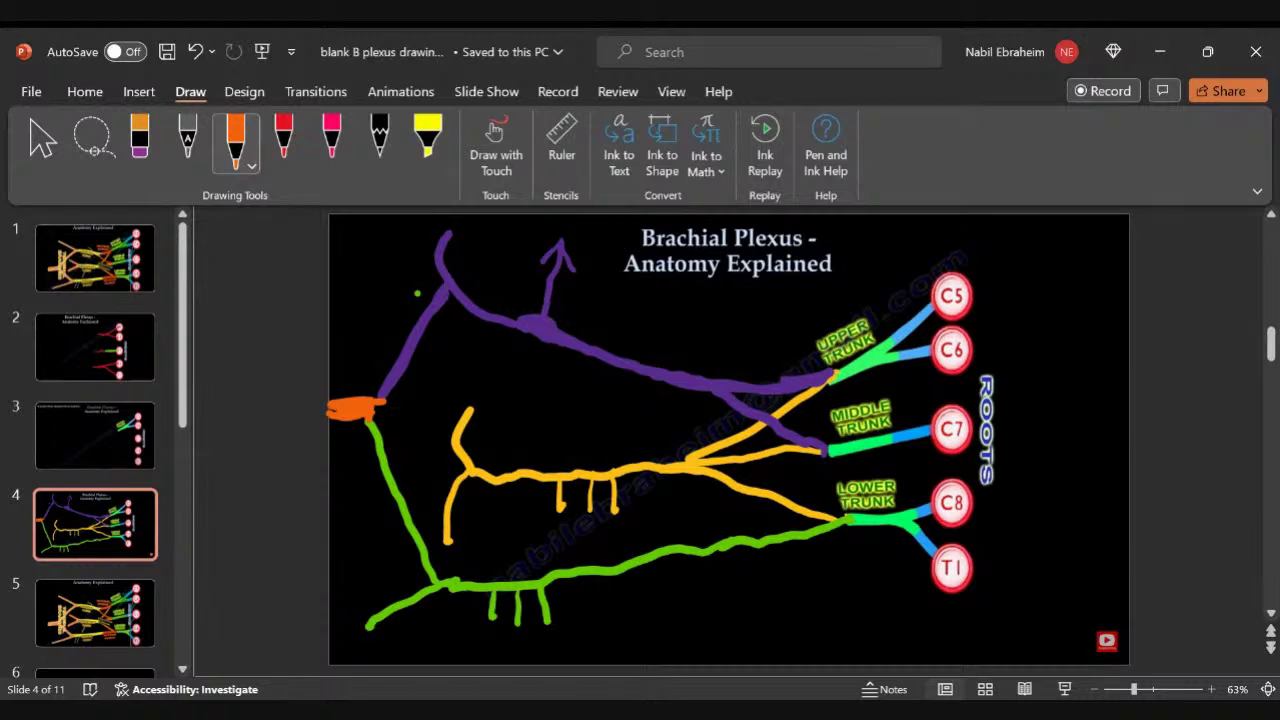
left_click_drag(952, 288, 890, 500)
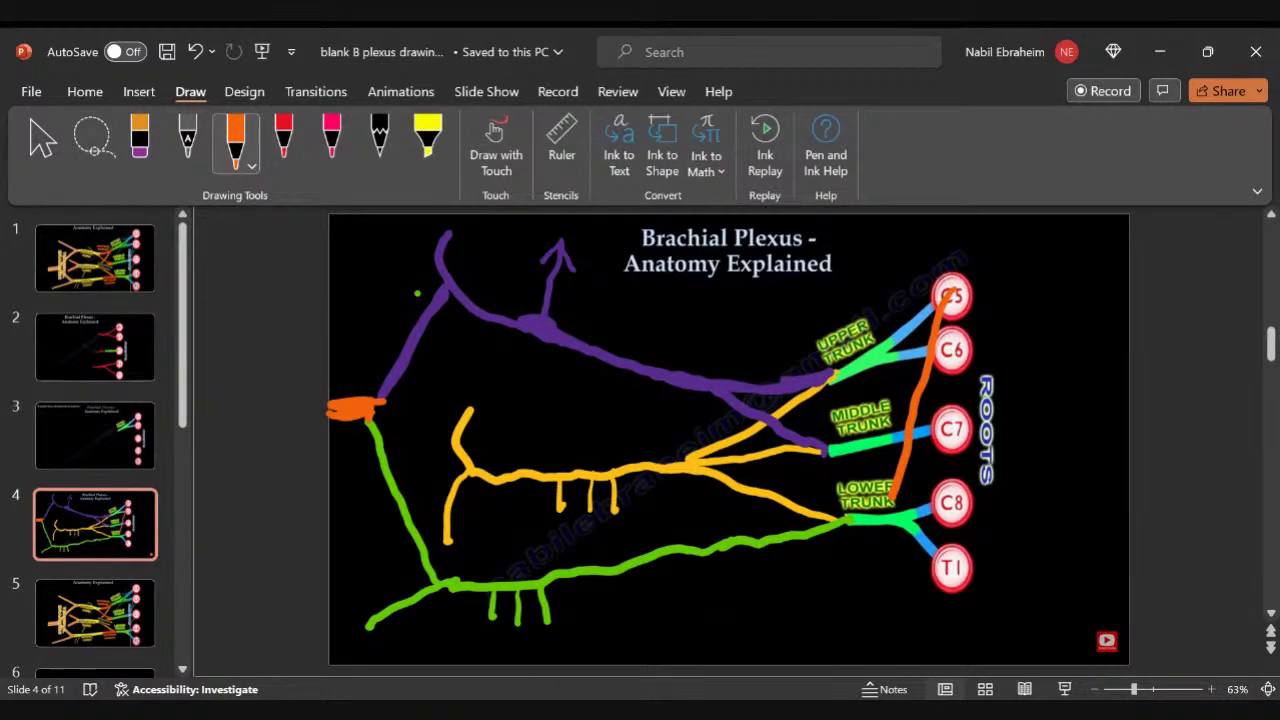
- Draw short orange branches off C6 and C7 and a wavy orange branch rising from C5
left_click_drag(958, 342, 928, 383)
left_click_drag(950, 404, 916, 420)
left_click_drag(920, 307, 877, 259)
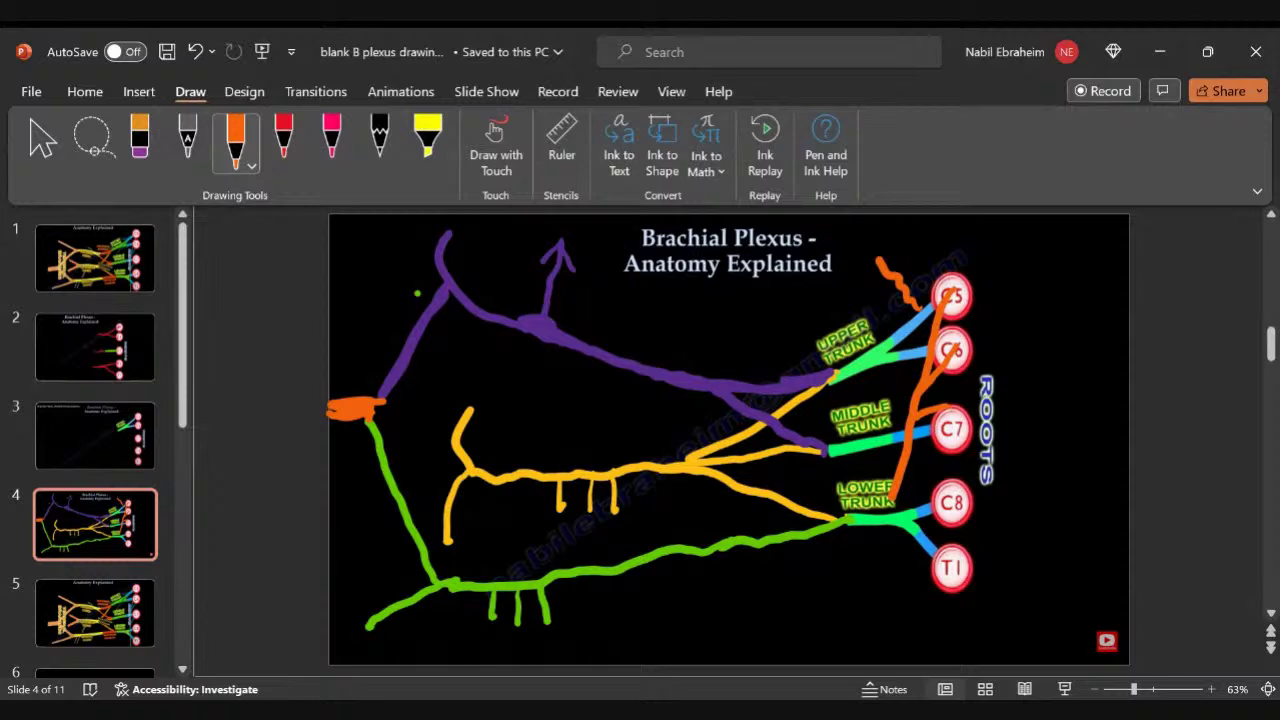
left_click(236, 145)
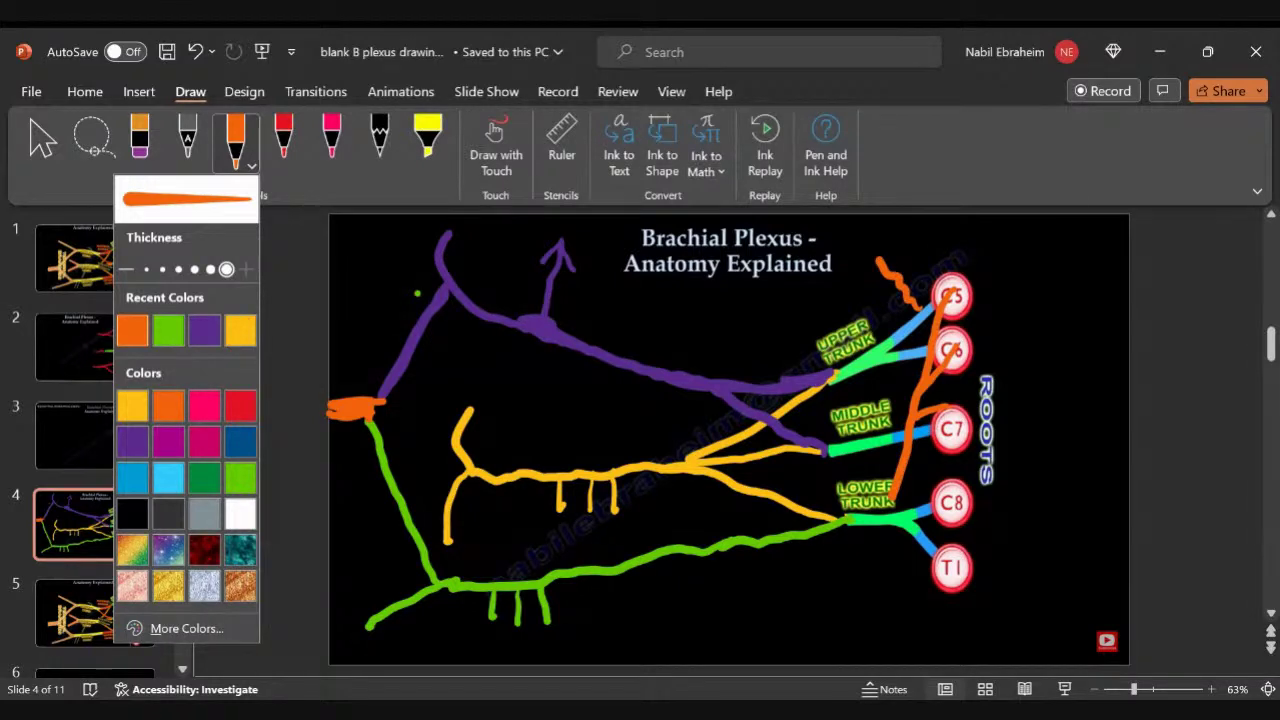
- Switch the ink to yellow and scribble a zigzag over the UPPER TRUNK label
left_click(240, 330)
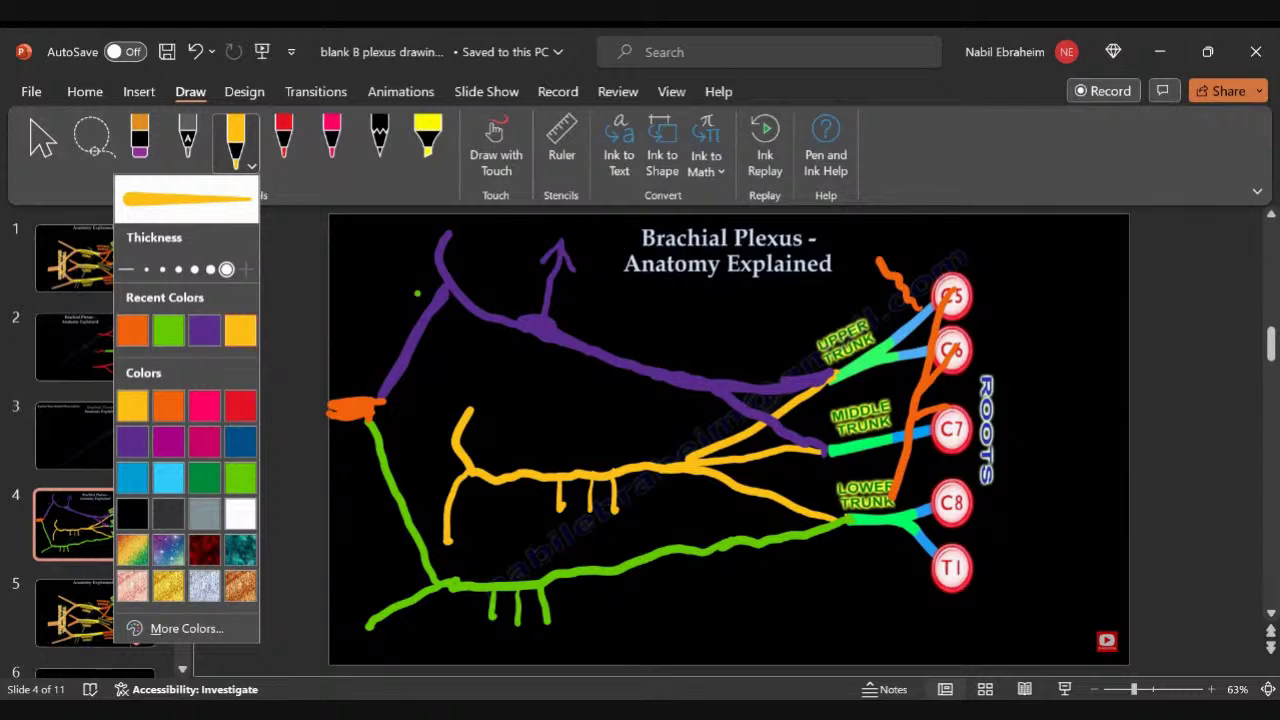
mouse_move(805, 292)
left_mouse_down()
mouse_move(843, 322)
mouse_move(858, 362)
left_mouse_up()
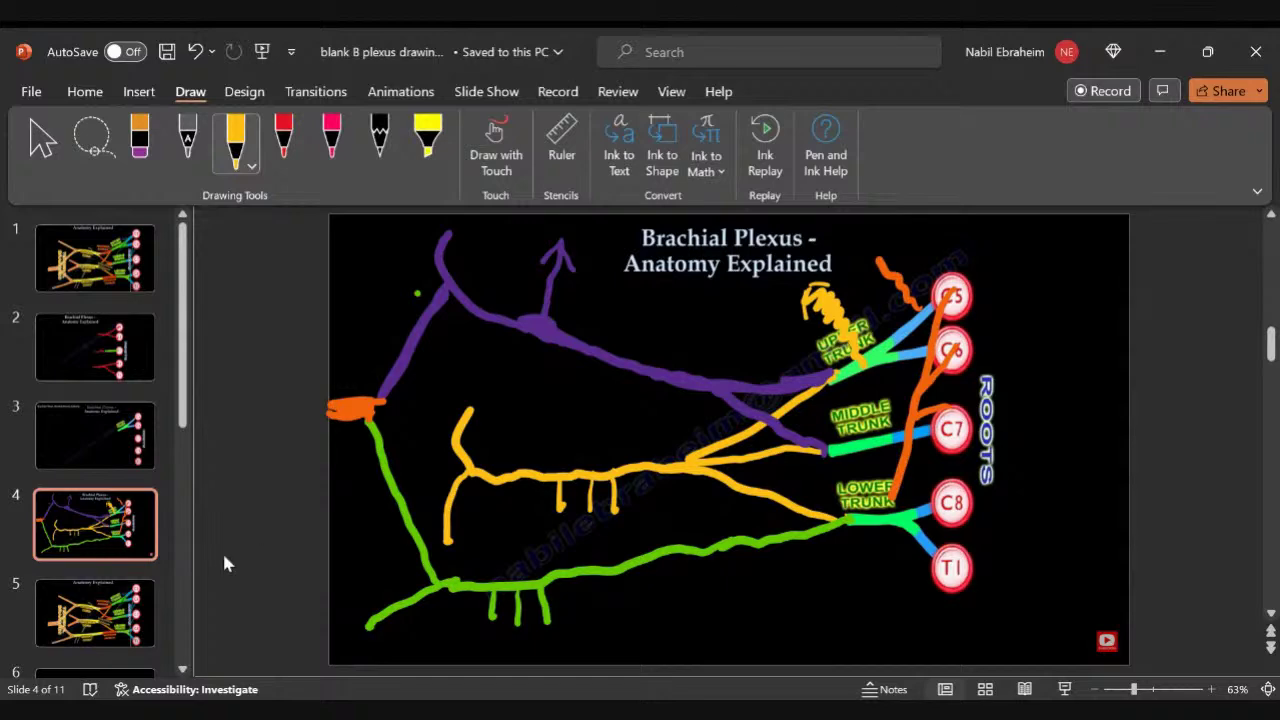
- View slide 5's reference diagram, return to slide 4, then close 'blank 8 plexus drawing final.pptx'
left_click(120, 626)
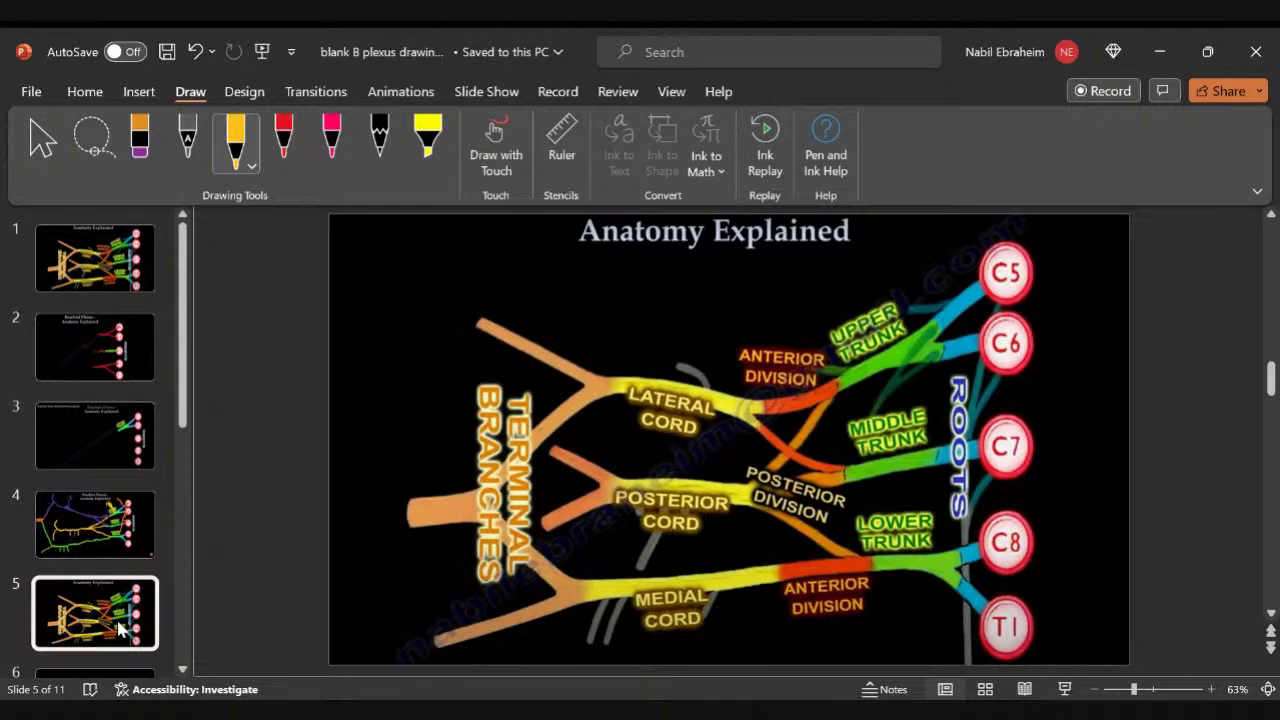
left_click(102, 545)
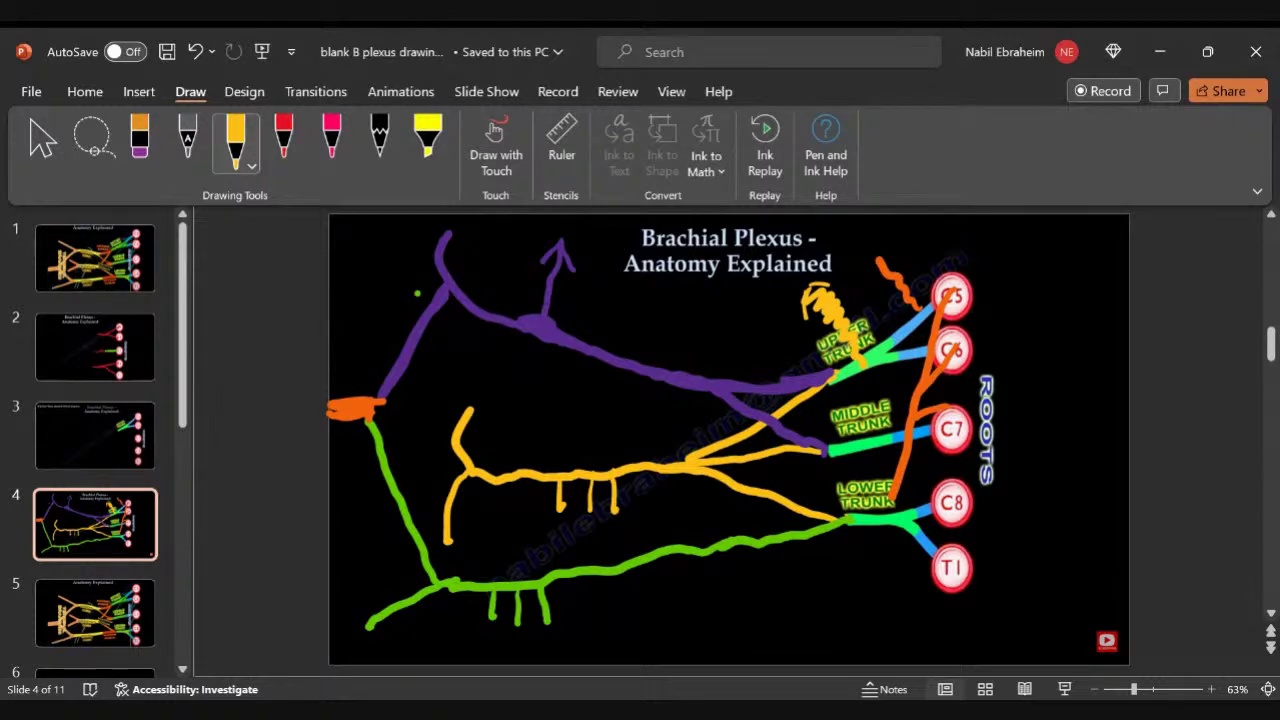
left_click(1255, 57)
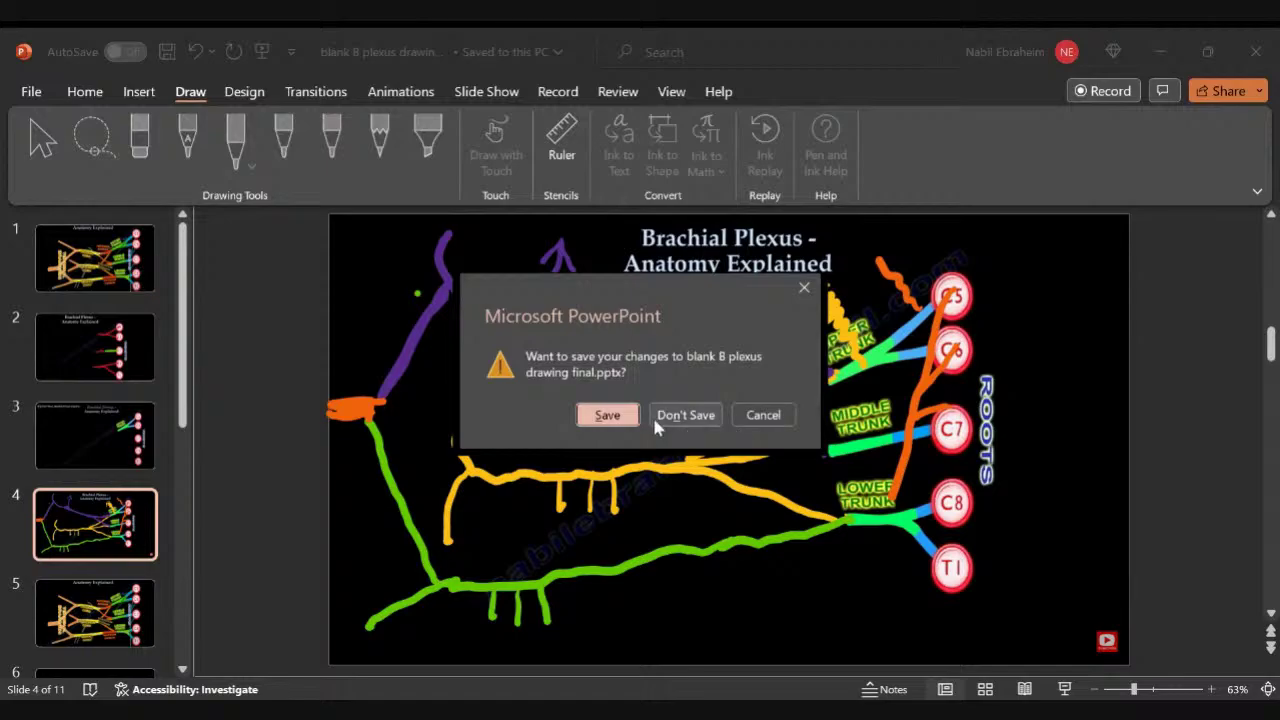